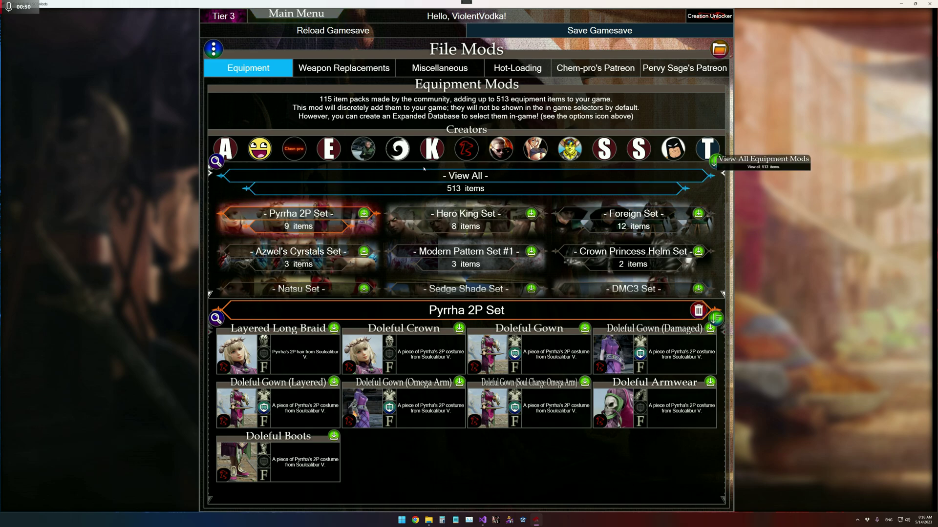
Step: Open the Creator Tools for releasing or prepping a mod from the File Mods options and close them again
left_click(213, 49)
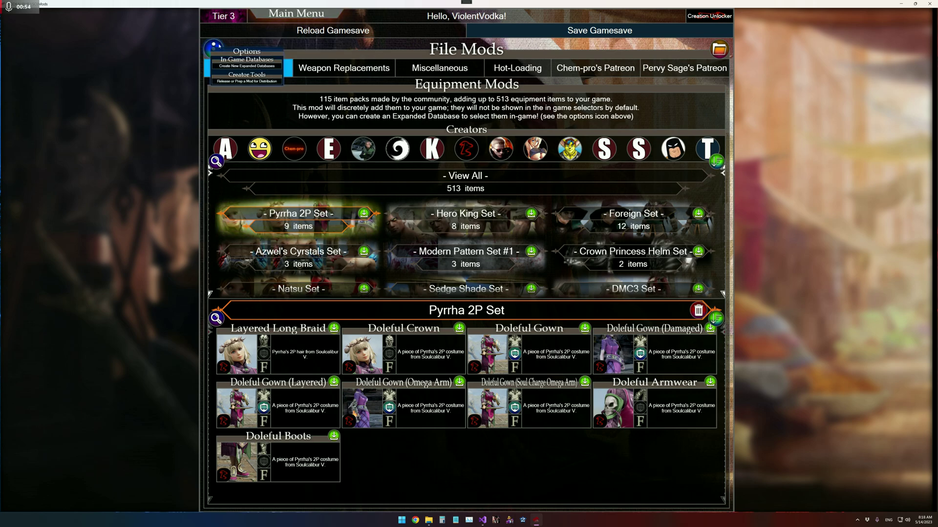
left_click(251, 80)
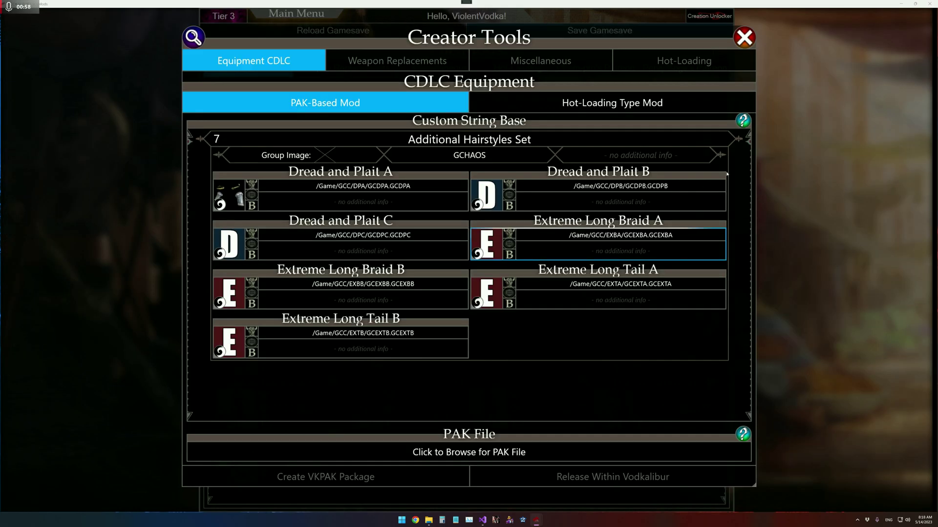
left_click(785, 140)
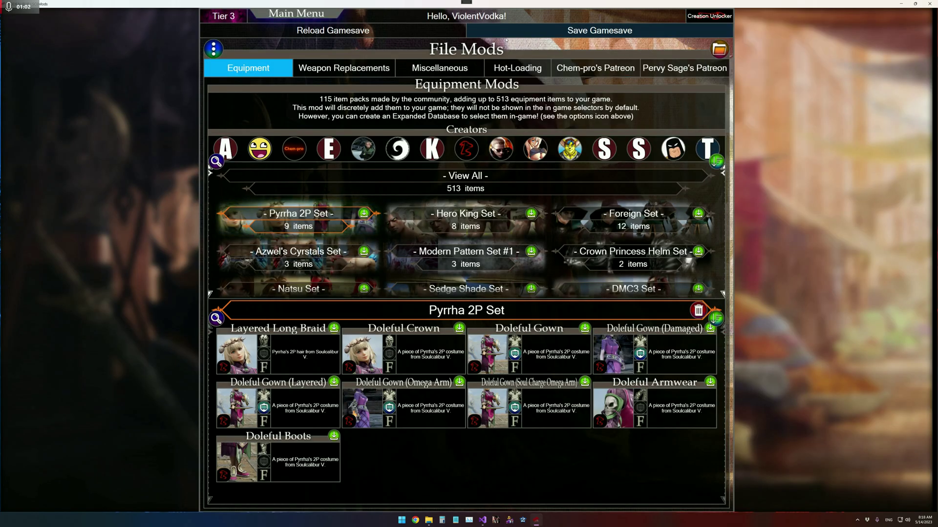
Step: From My Custom Strings, open the Tira 2P Hair Pack group in Creator Tools to release or prep it for distribution
mouse_move(506, 40)
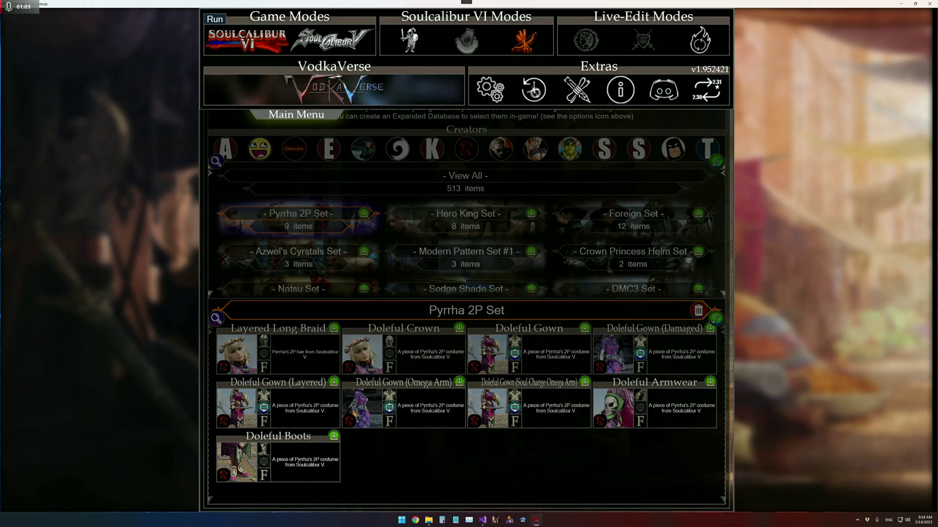
left_click(581, 91)
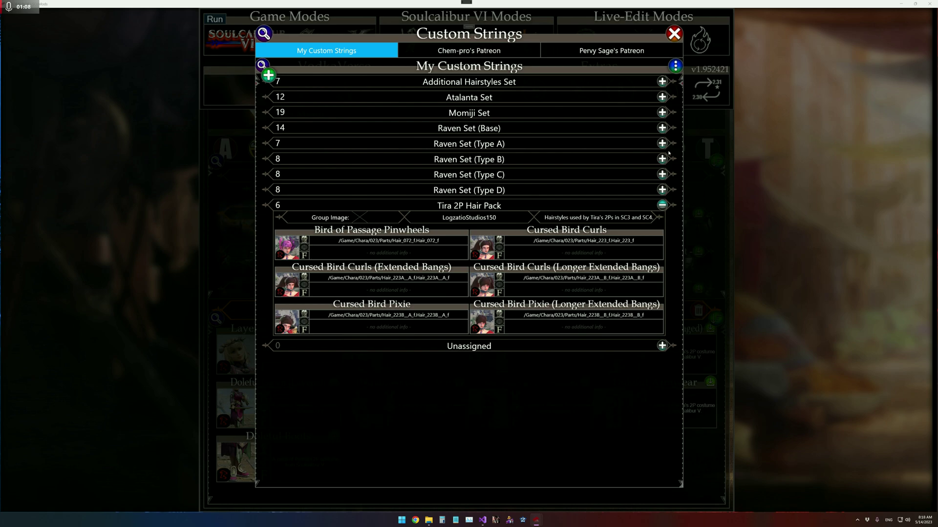
left_click(670, 205)
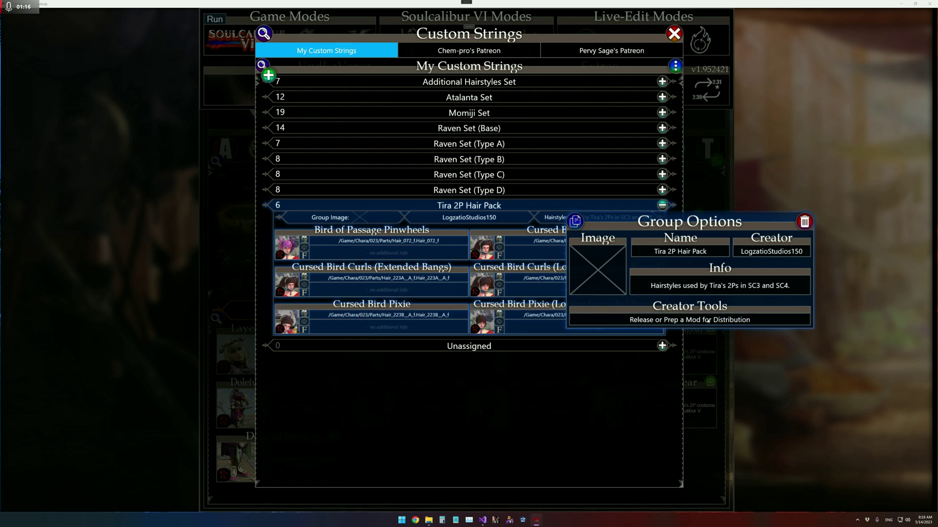
left_click(711, 320)
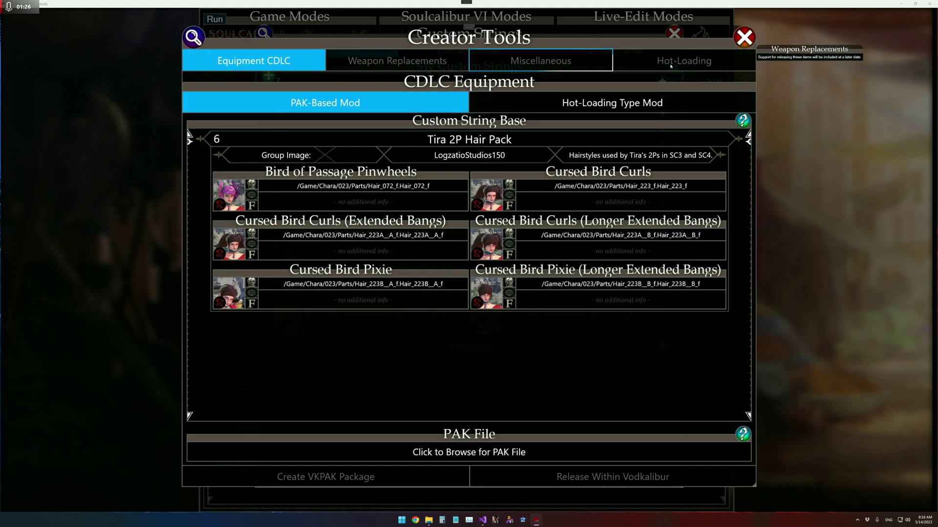
mouse_move(519, 40)
left_mouse_down()
mouse_move(530, 70)
mouse_move(513, 26)
left_mouse_up()
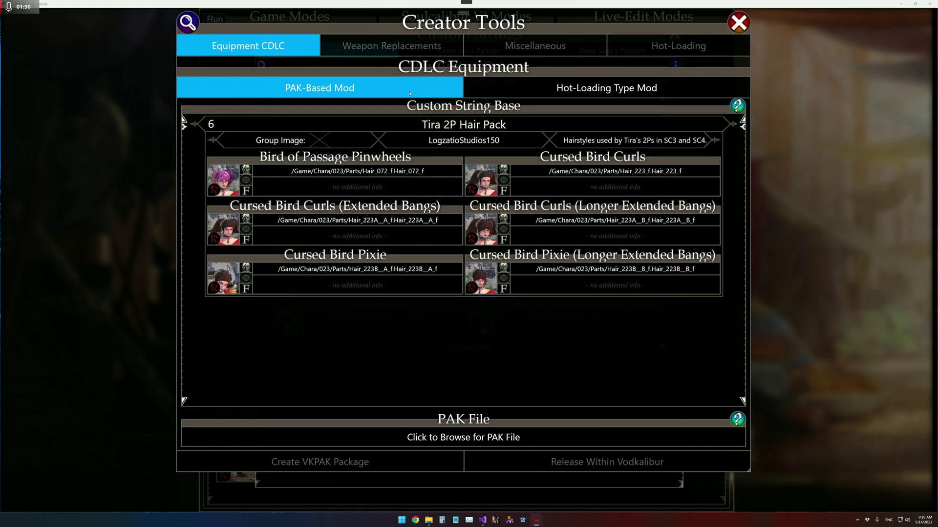
Step: Compare the Hot-Loading Type and PAK-Based mod setups for the hair pack, ending on PAK-Based Mod
left_click(502, 92)
left_click(505, 94)
left_click(507, 95)
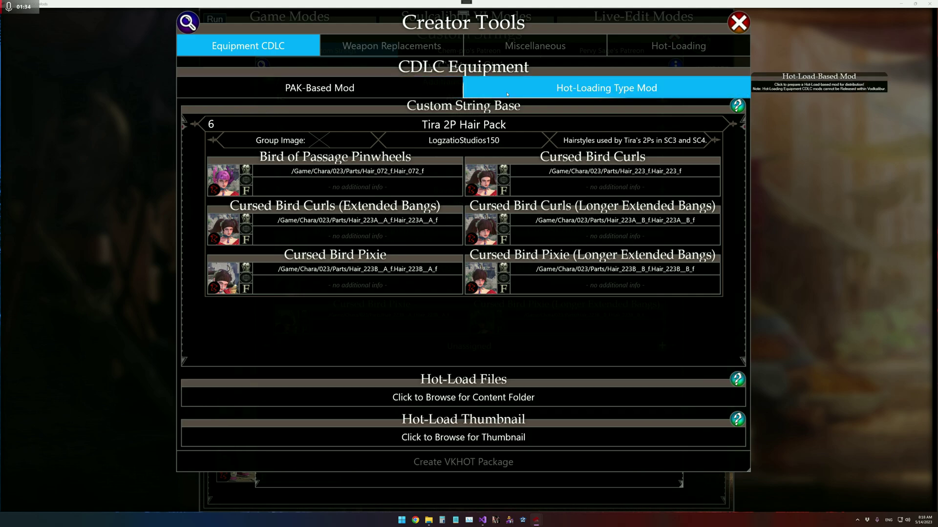
left_click(508, 94)
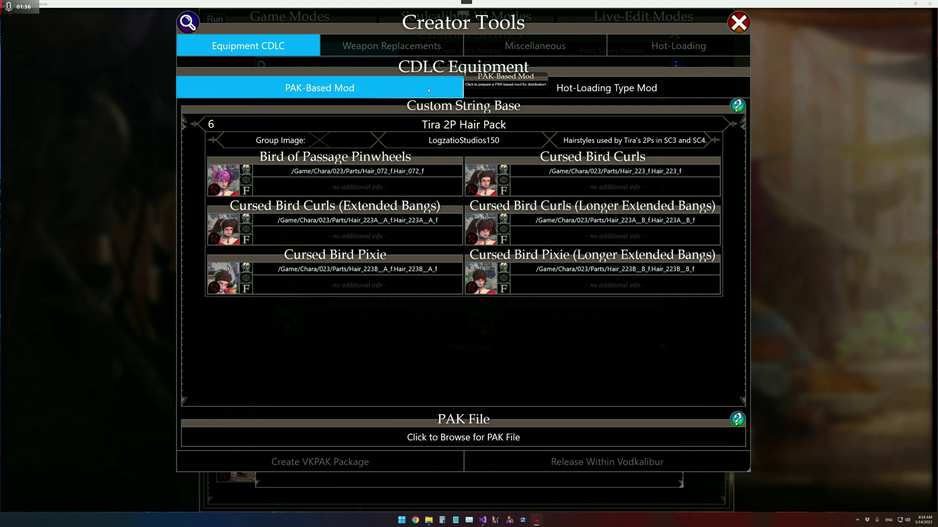
left_click(527, 90)
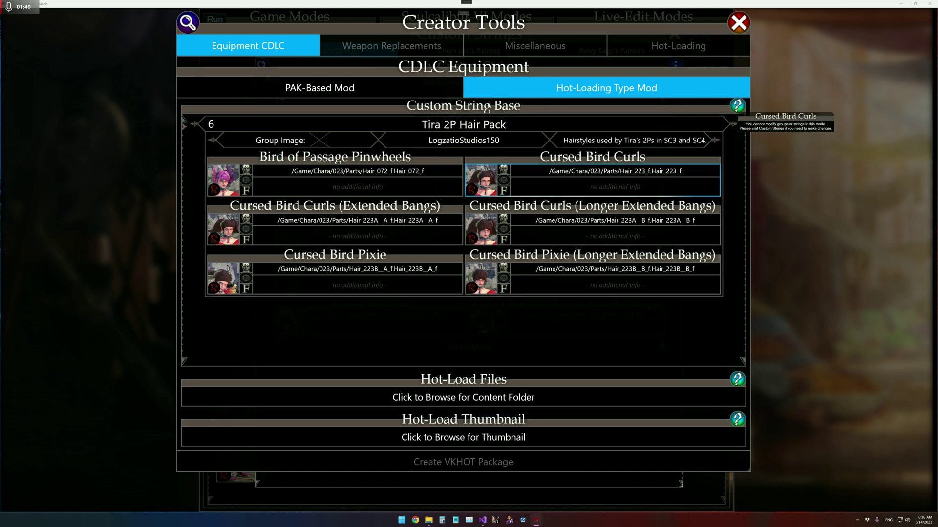
left_click(420, 92)
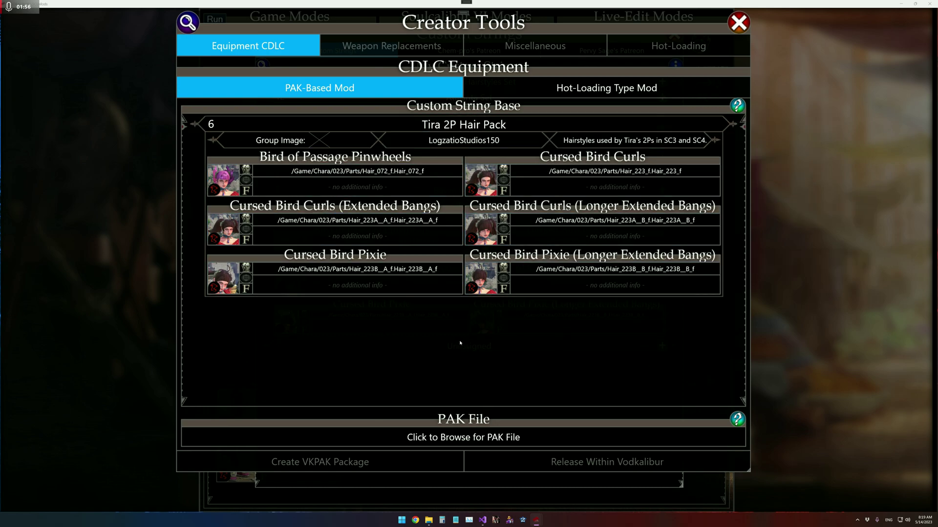
Step: Choose Tira 2P Hair Pack_P.pak from the VODKALIBUR Installs folder as the mod's PAK file
left_click(459, 437)
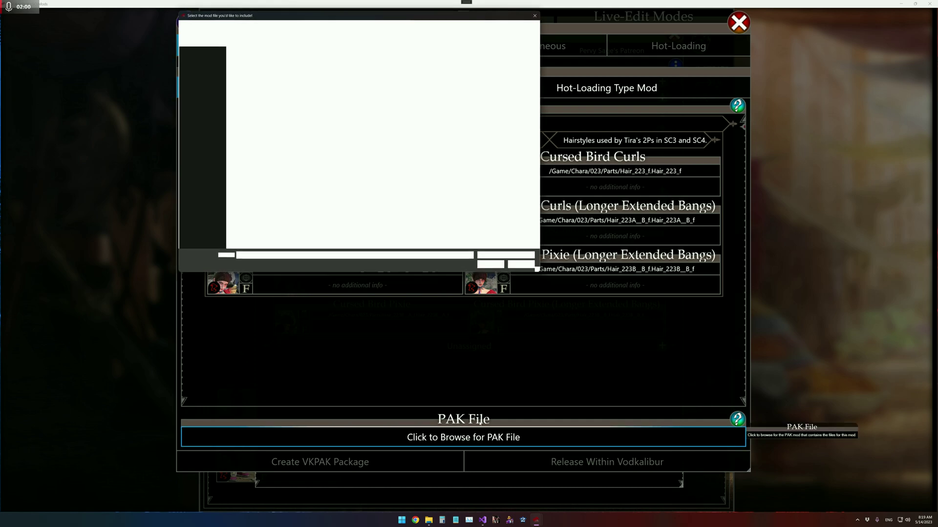
double_click(255, 88)
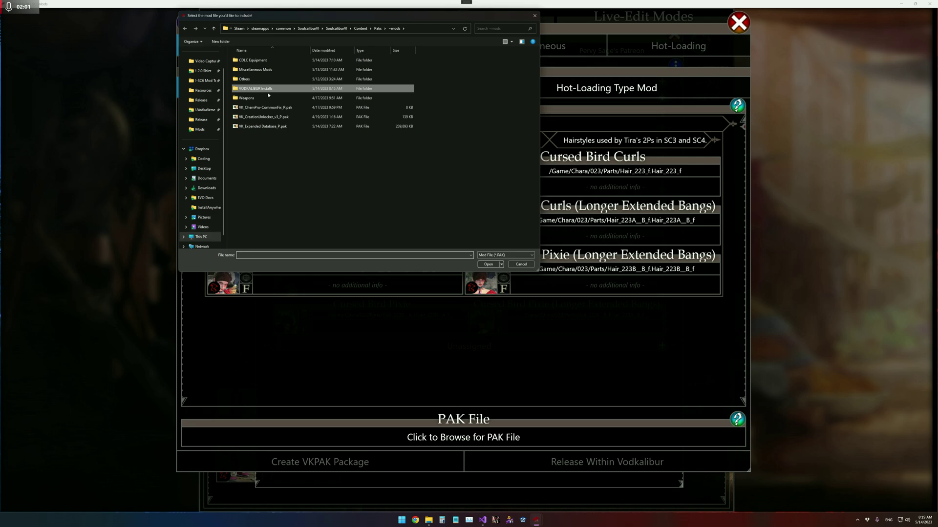
double_click(286, 70)
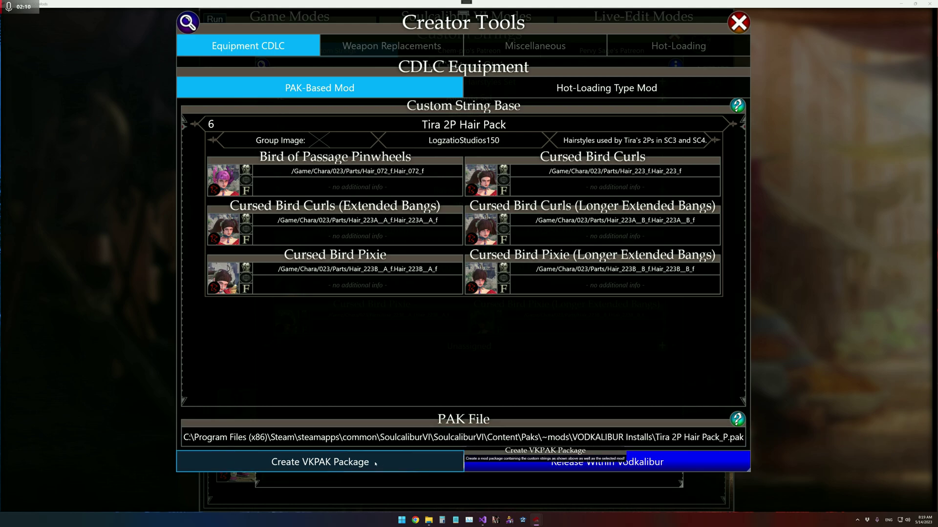
Step: Create the VKPAK package for the Tira 2P Hair Pack and look through the Release folder containing it
left_click(375, 463)
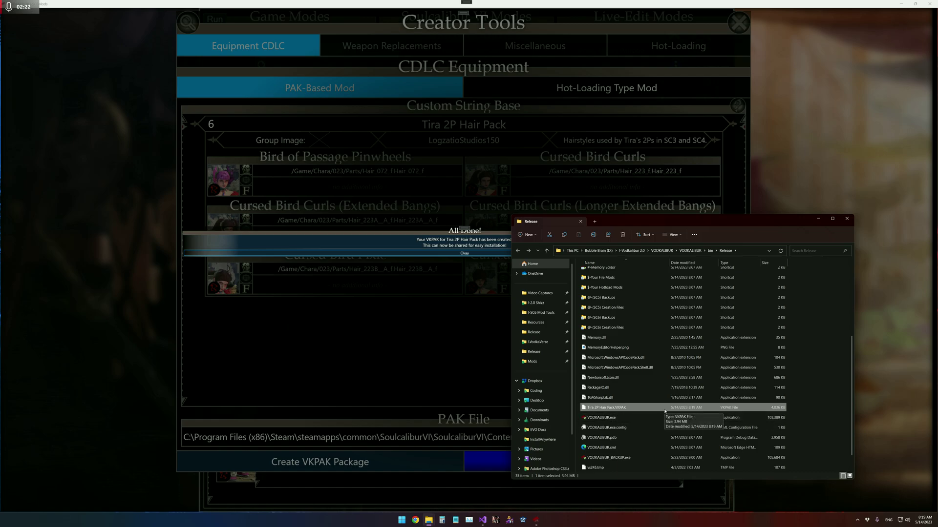
scroll(665, 411, "up", 4)
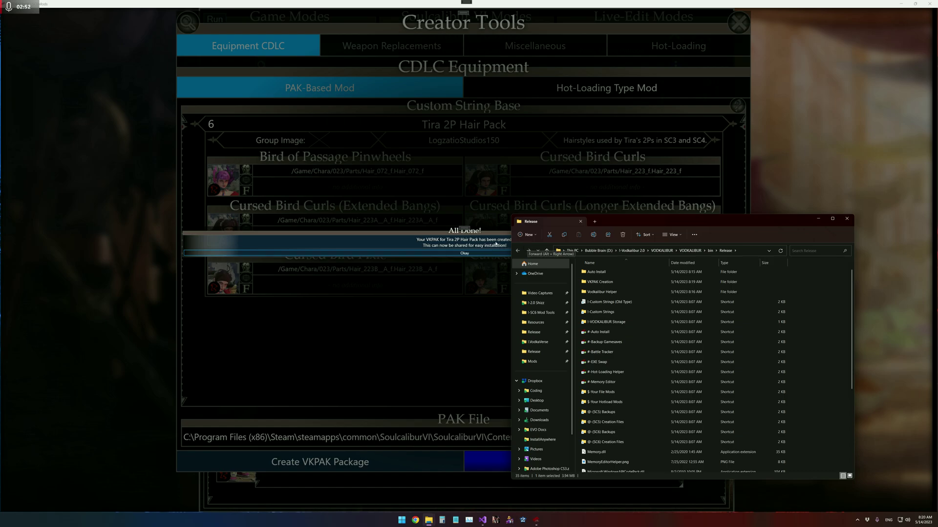
left_click(464, 253)
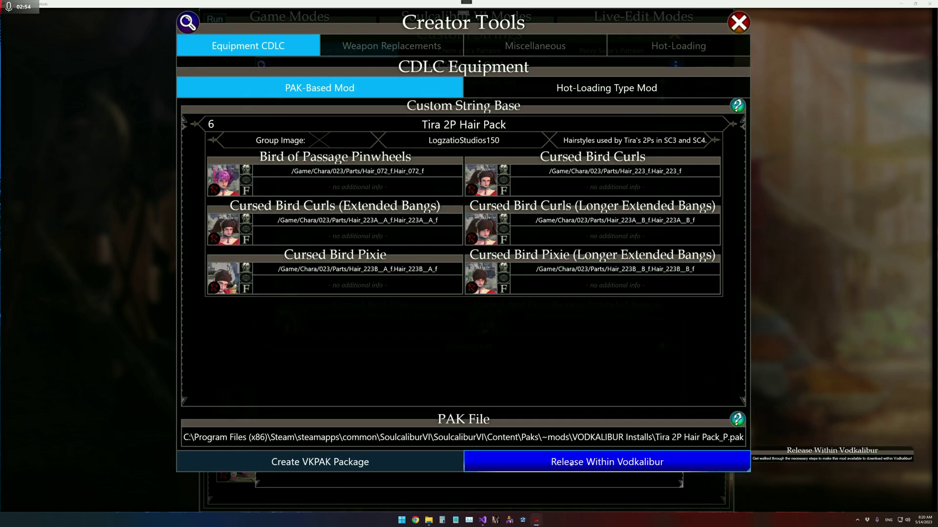
Step: Start the release within Vodkalibur and try to upload the six hair thumbnails to the Dropbox Thumbnails folder
left_click(530, 466)
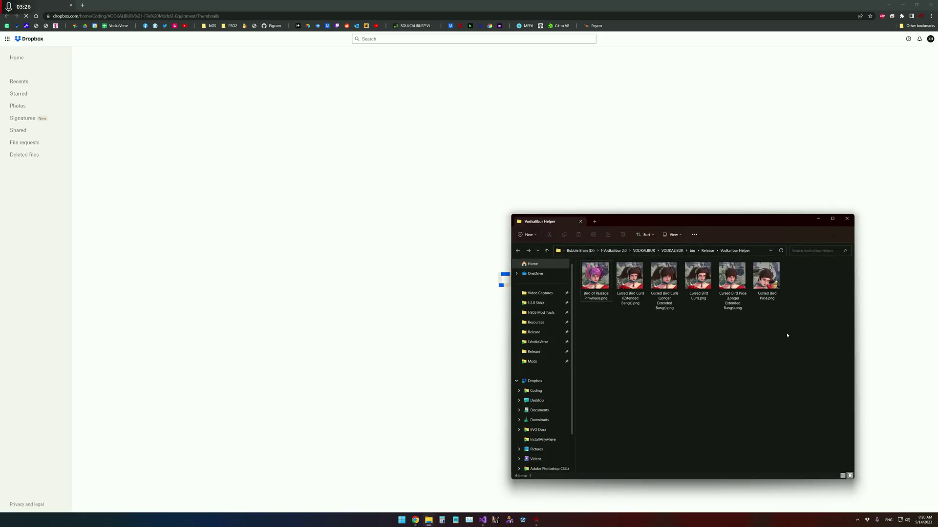
left_click_drag(787, 335, 586, 274)
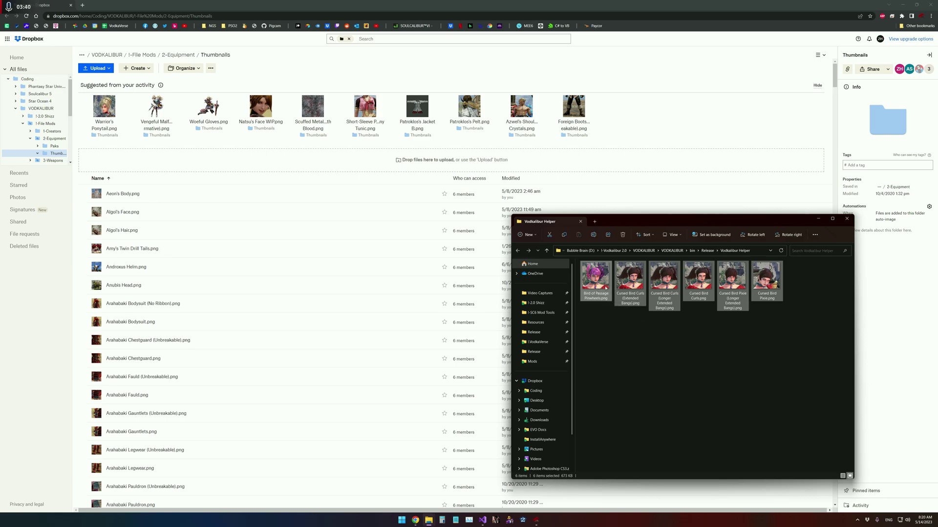
left_click_drag(606, 288, 468, 174)
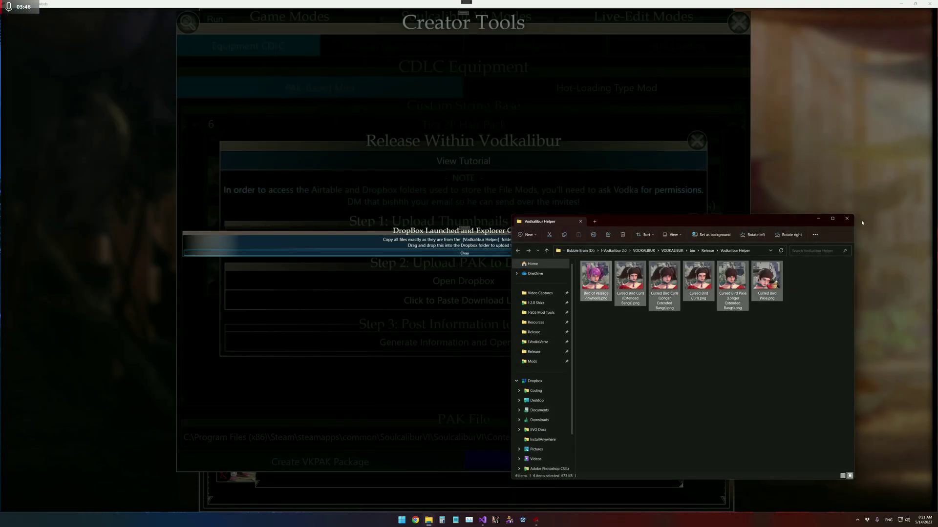
Step: Close the leftover Vodkalibur Helper and Release folder windows and minimize the browser
left_click(846, 219)
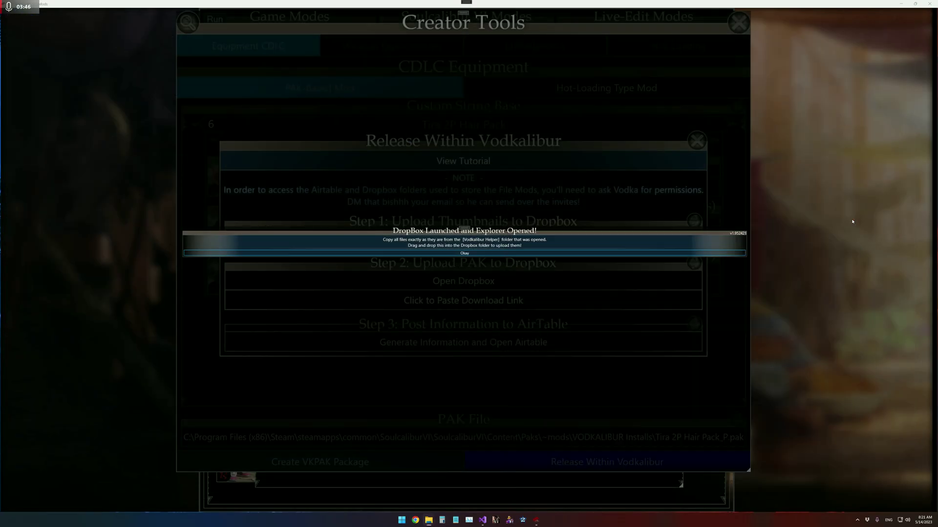
mouse_move(430, 521)
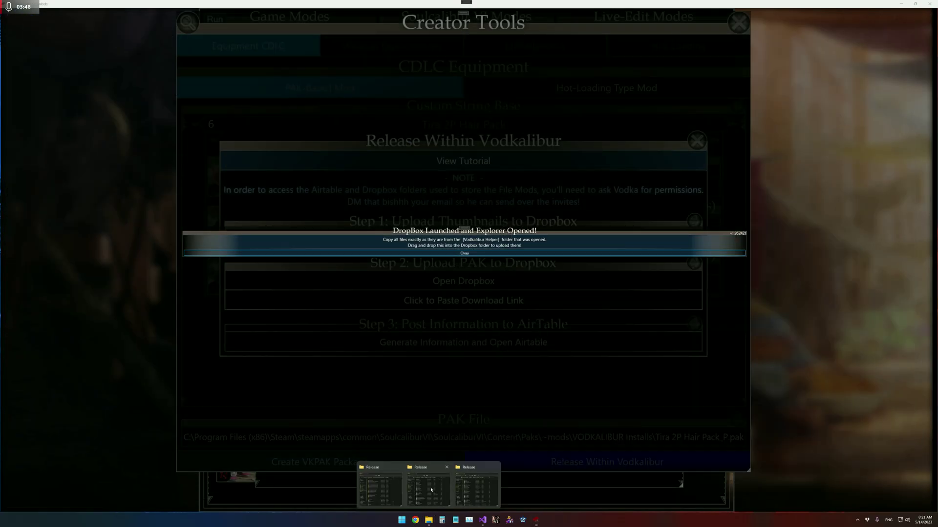
left_click(447, 468)
left_click(471, 467)
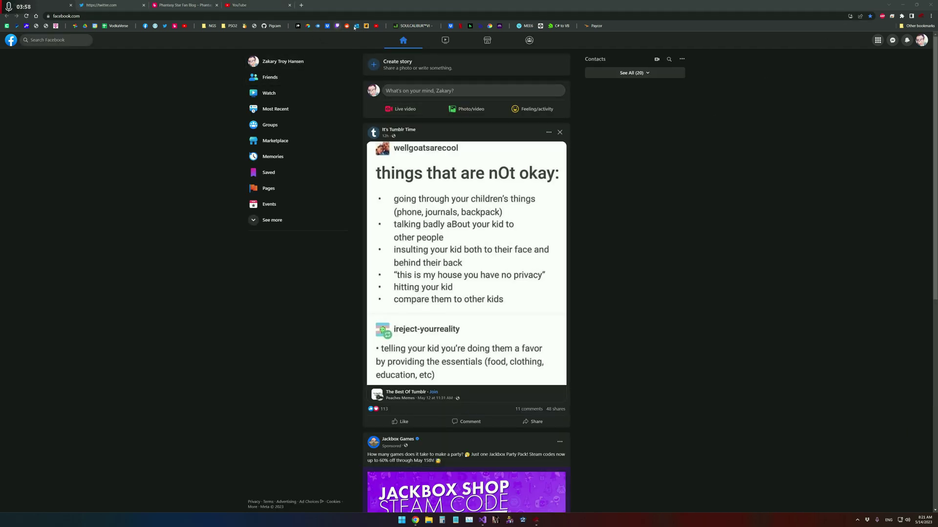
left_click(902, 5)
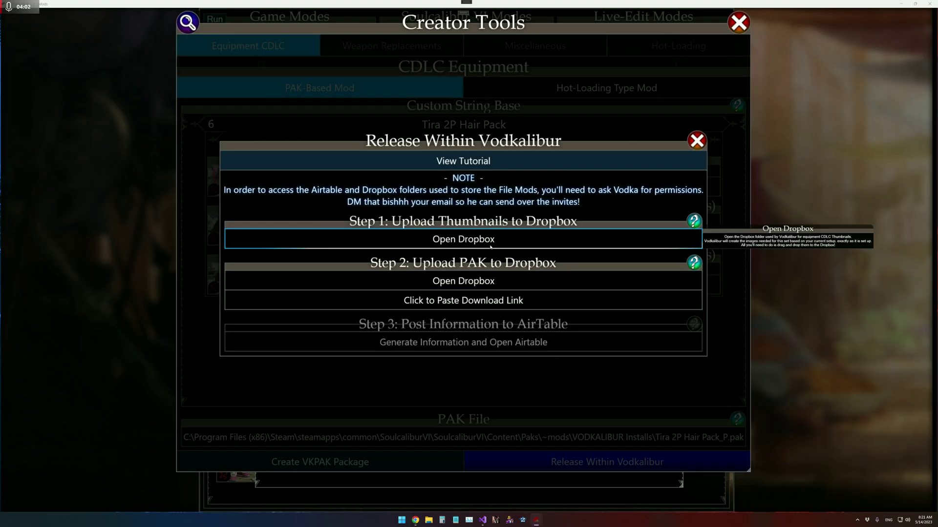
Step: Open Dropbox for the thumbnail step and upload all six PNGs from the Vodkalibur Helper folder to Thumbnails
left_click(490, 247)
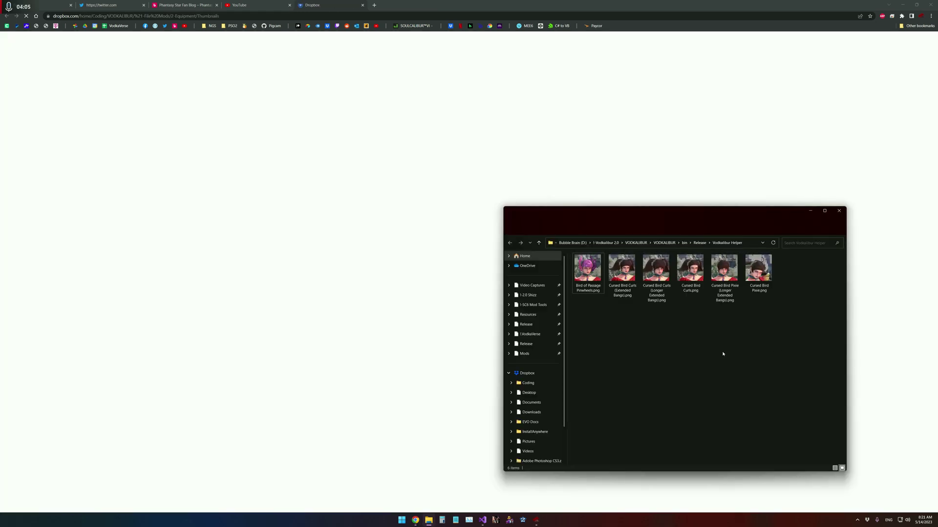
mouse_move(790, 319)
left_mouse_down()
mouse_move(743, 299)
mouse_move(586, 272)
mouse_move(446, 179)
mouse_move(431, 181)
mouse_move(430, 268)
left_mouse_up()
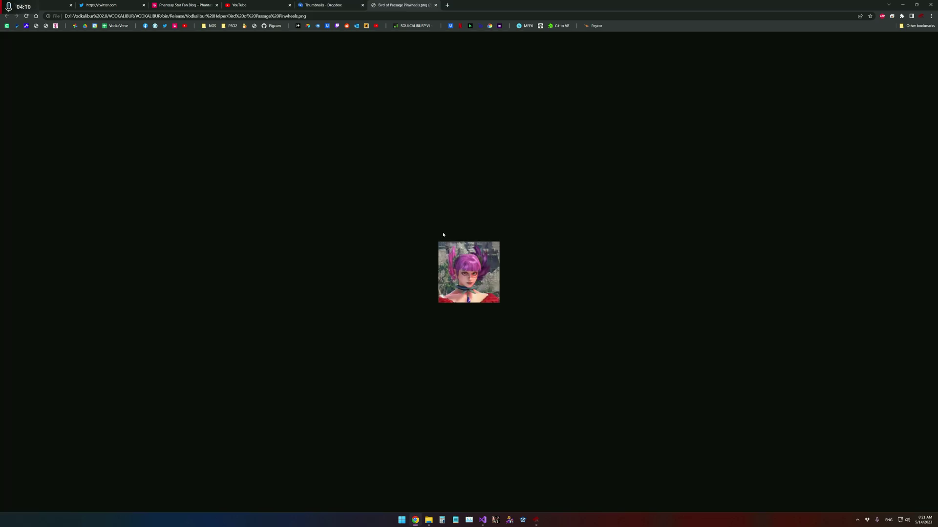
middle_click(411, 2)
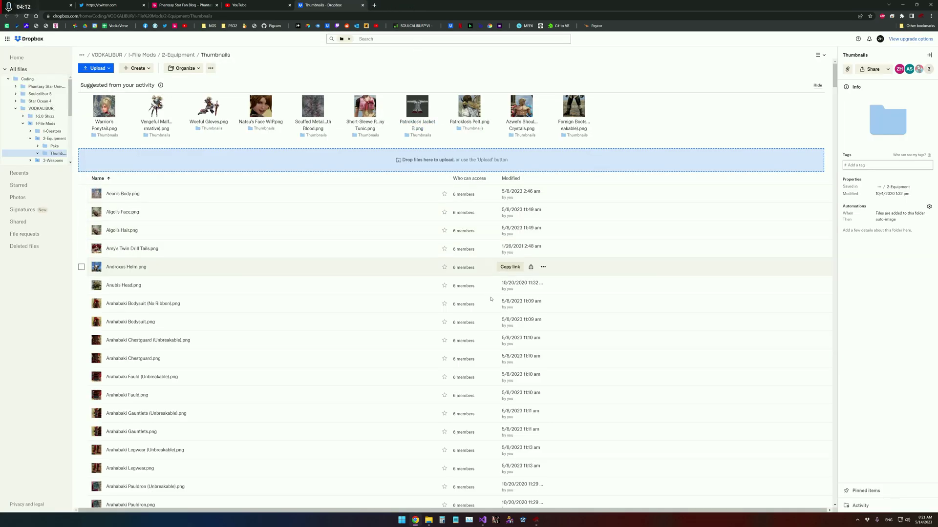
key("alt+Tab")
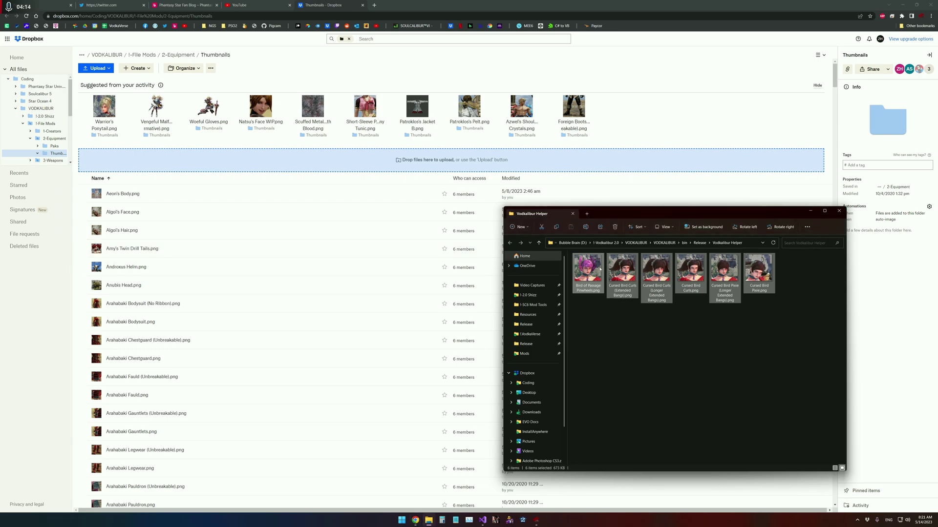
left_click_drag(623, 272, 390, 211)
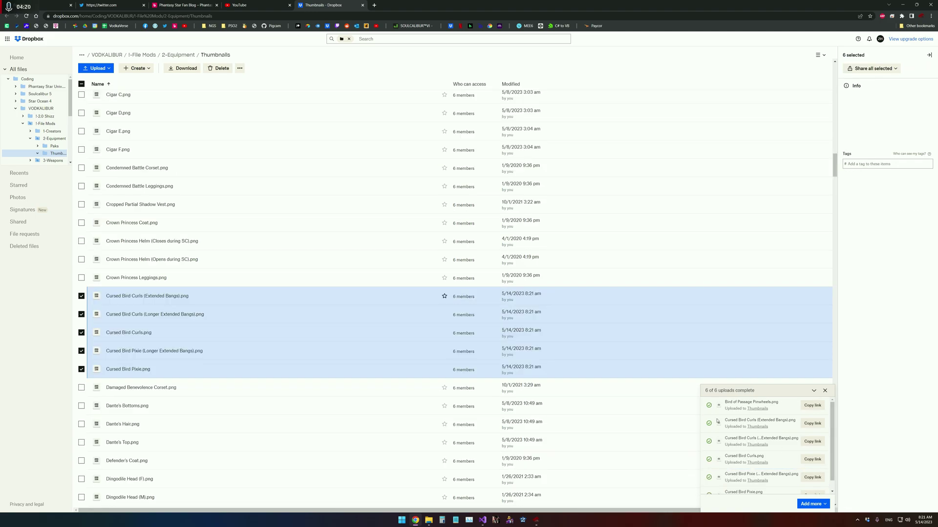
scroll(180, 325, "down", 2)
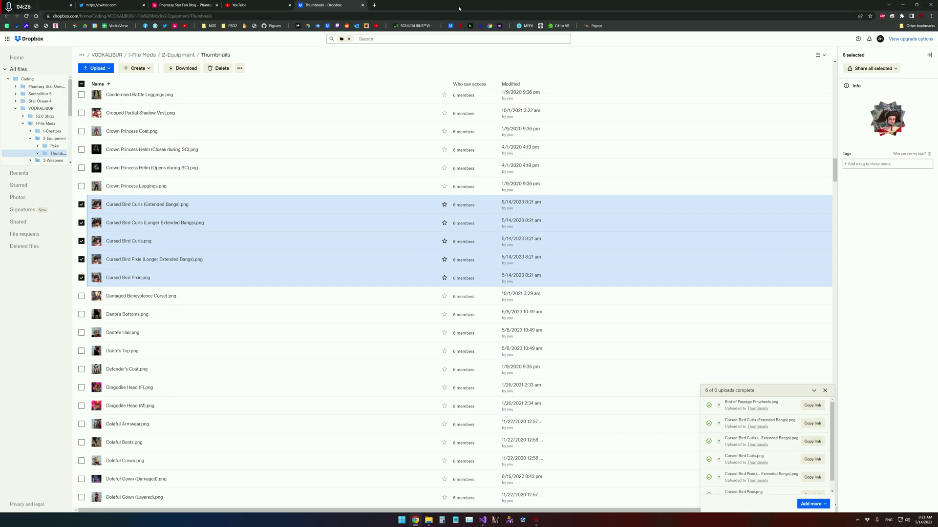
Step: Close the Vodkalibur Helper folder window and dismiss the Dropbox notice in Creator Tools
key("alt+Tab")
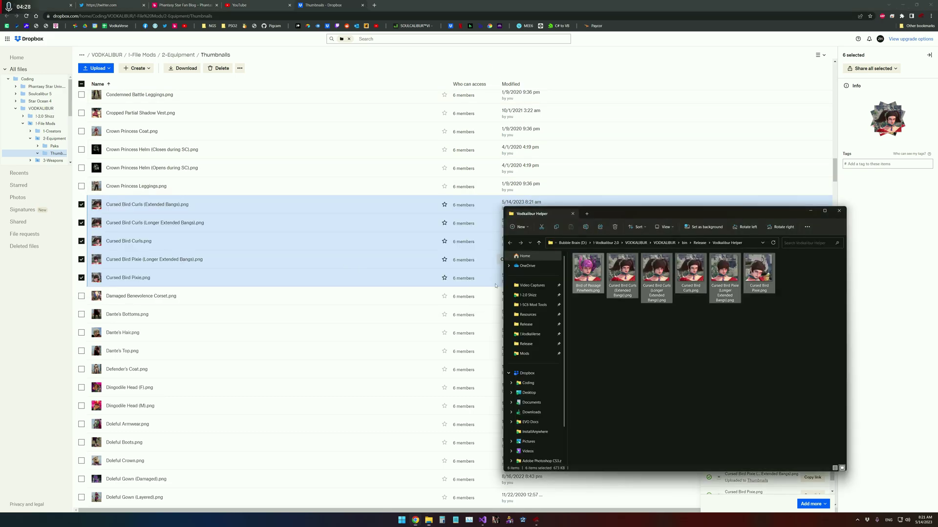
left_click(839, 209)
key("alt+Tab")
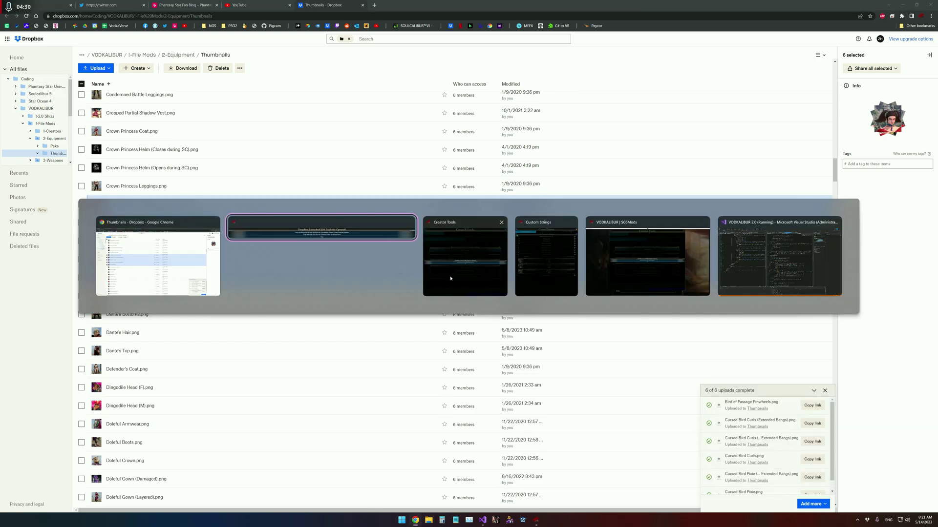
left_click(477, 264)
left_click(479, 254)
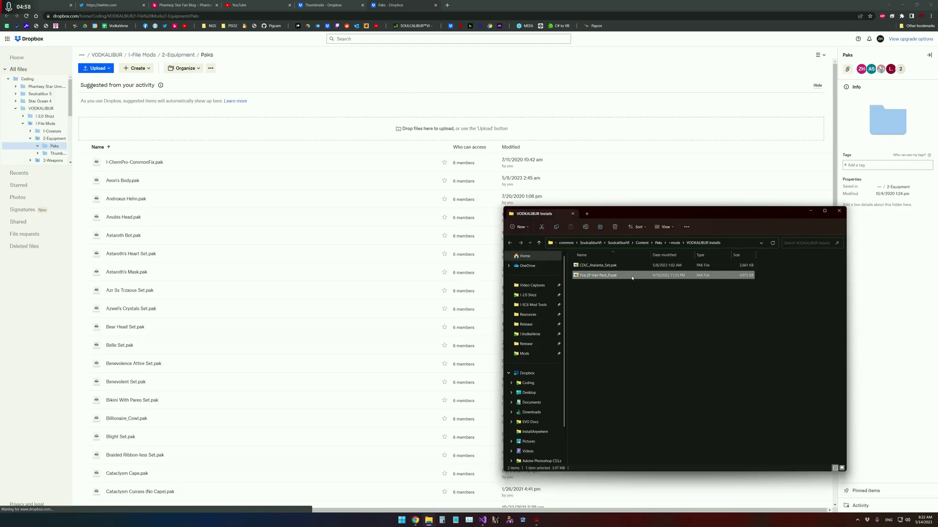
Step: Upload Tira 2P Hair Pack_P.pak from the VODKALIBUR Installs folder to the Dropbox Paks folder
left_click_drag(633, 278, 363, 217)
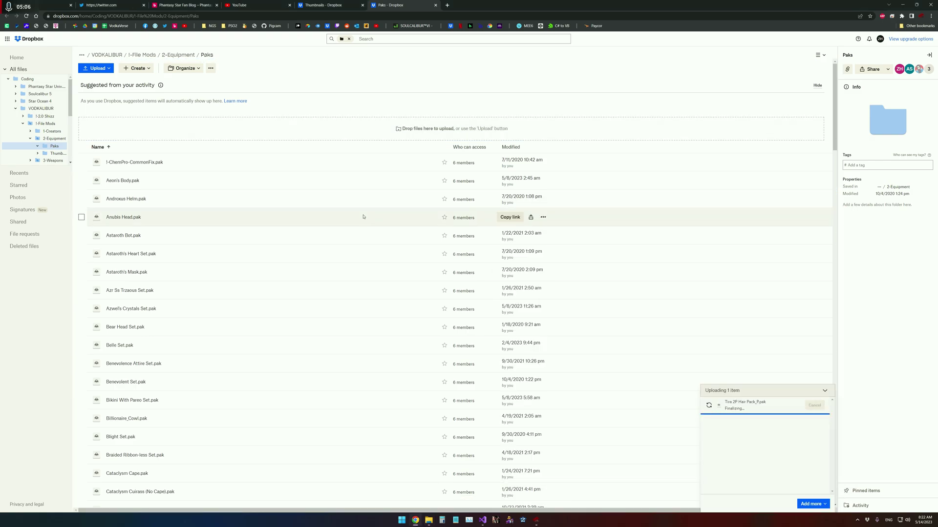
Step: Copy the Dropbox share link of the uploaded Tira 2P Hair Pack_P.pak in the Paks folder
scroll(363, 217, "down", 5)
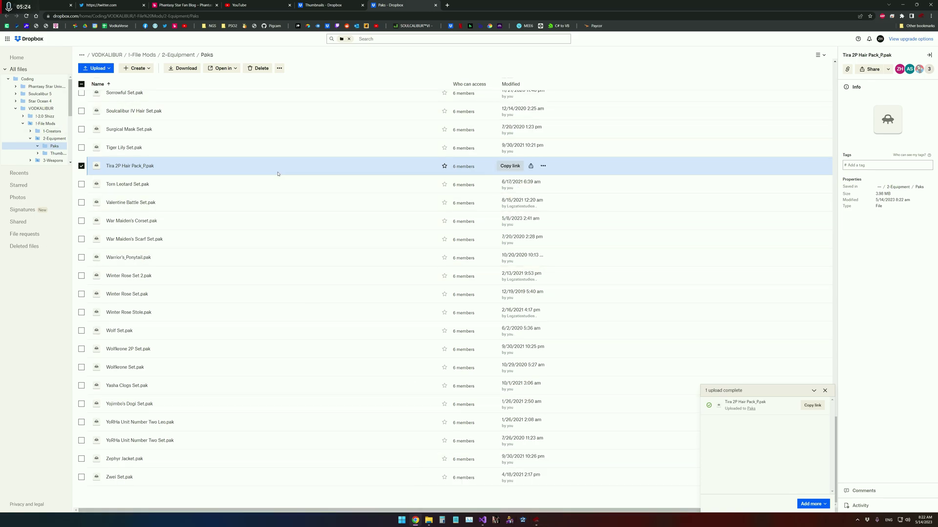
right_click(156, 171)
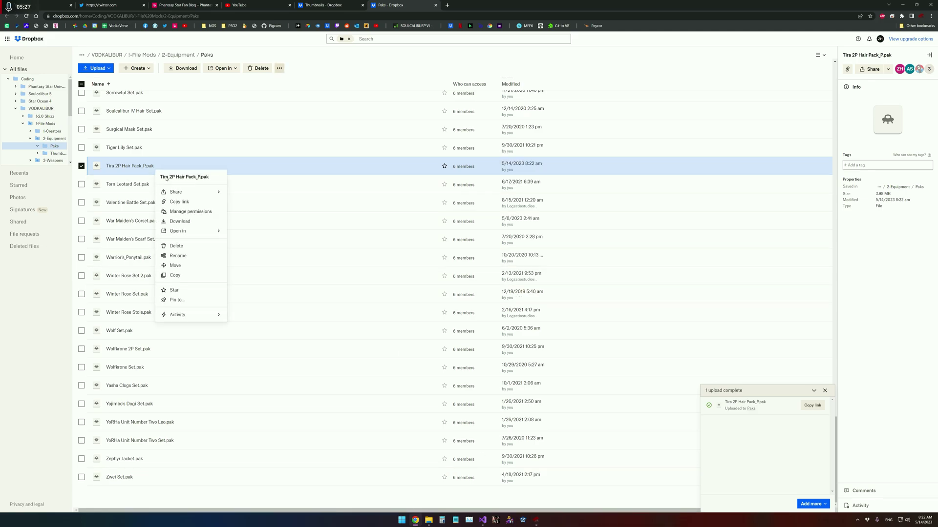
left_click(185, 202)
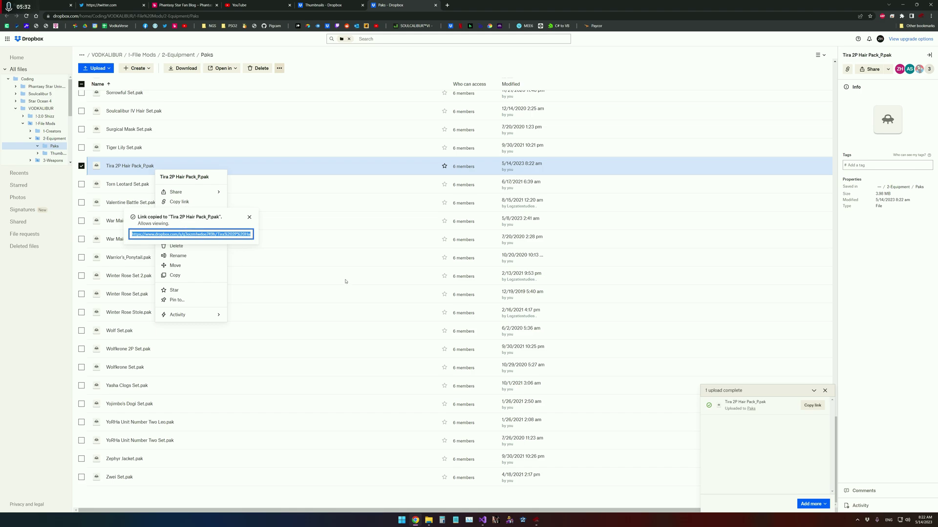
Step: Dismiss the Dropbox notice in Creator Tools and paste the copied PAK download link under Step 2
mouse_move(536, 517)
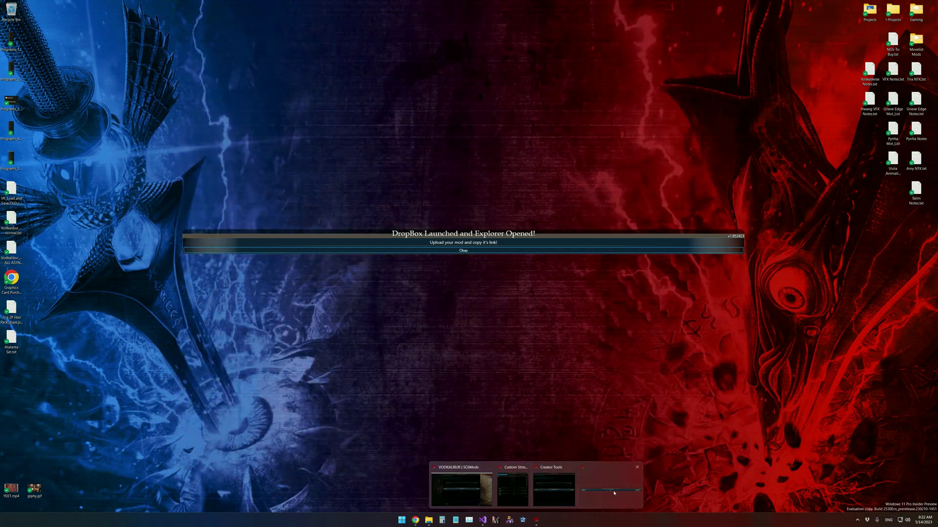
left_click(614, 493)
key("Return")
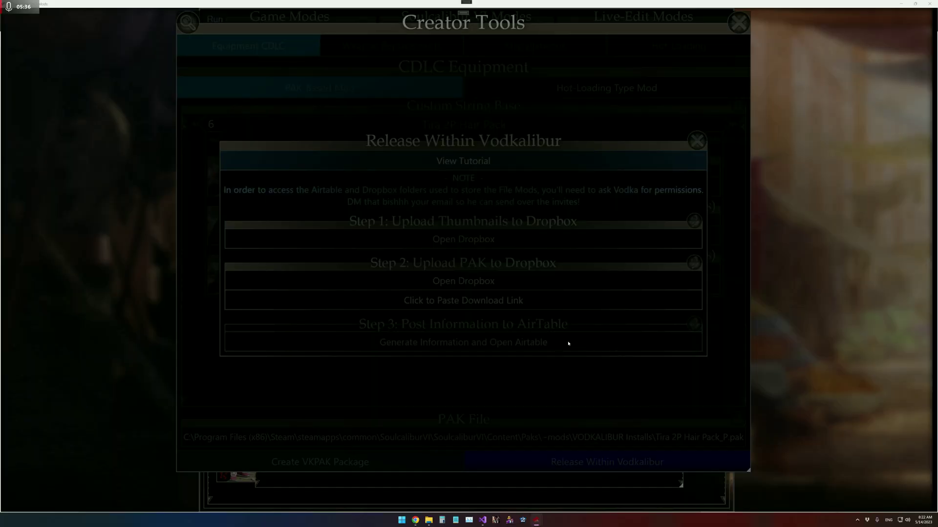
left_click(490, 308)
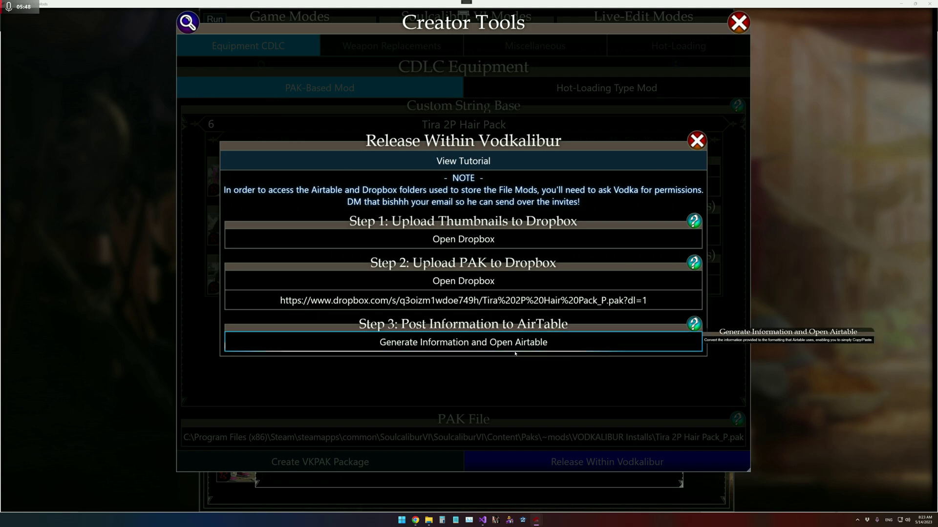
Step: Generate the mod information, open Airtable, and paste it into a new record in Additions in Progress, expanding the group to fit
left_click(489, 351)
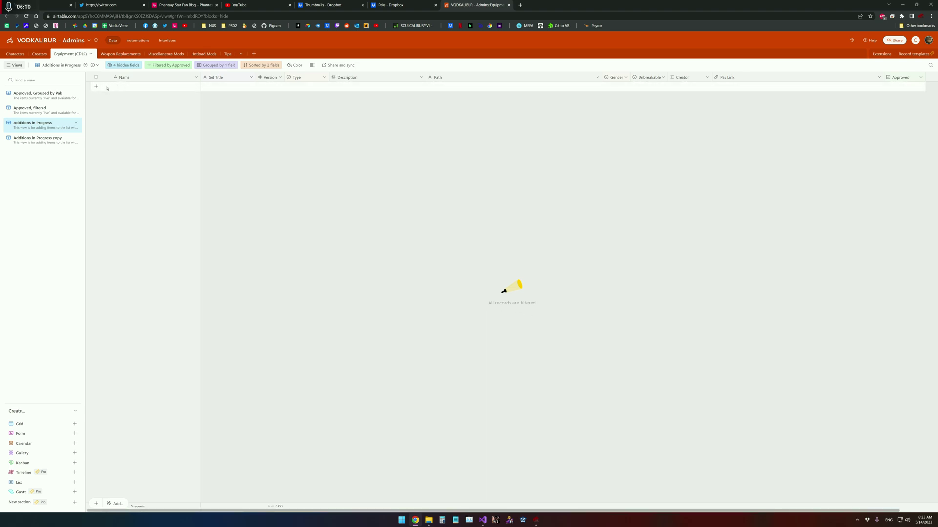
left_click(96, 87)
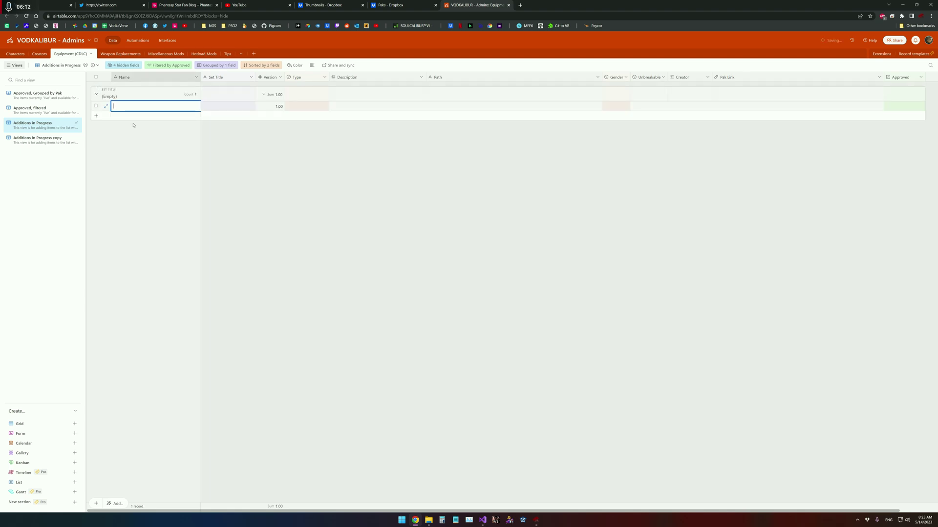
left_click(485, 119)
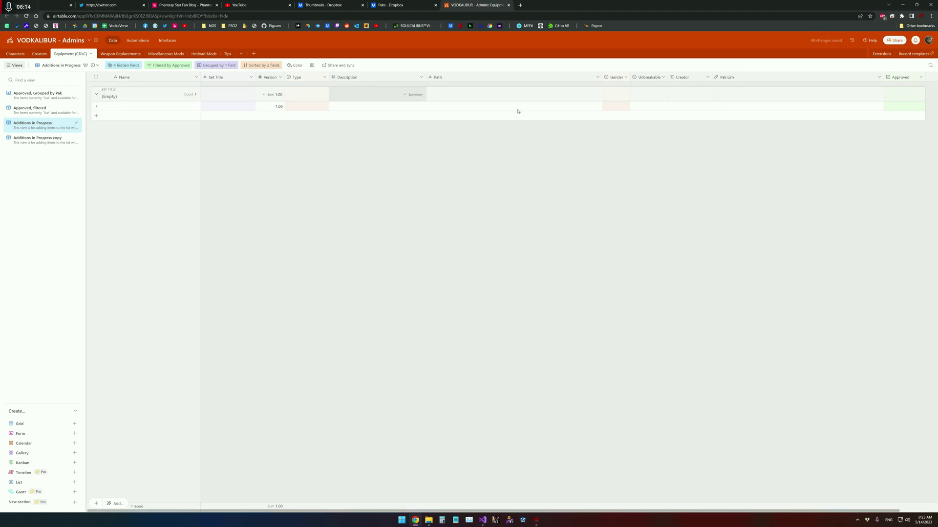
left_click(96, 505)
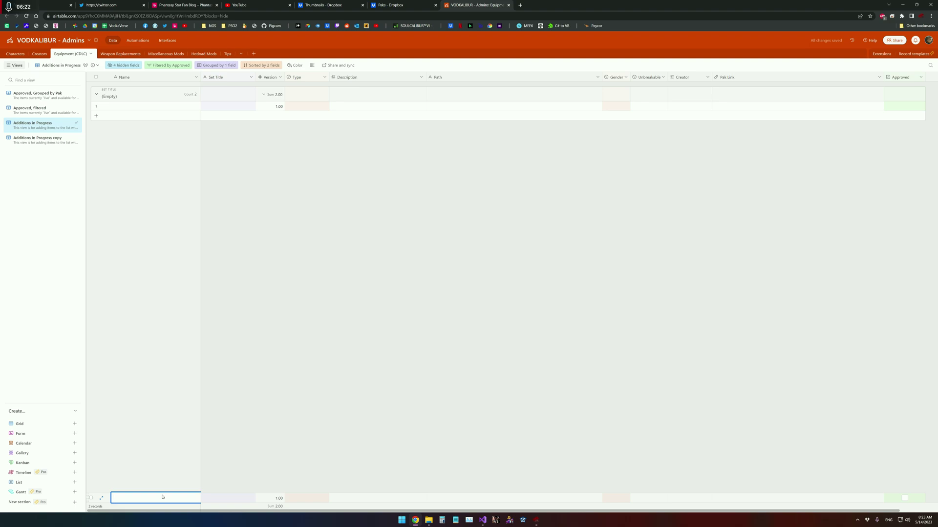
key("ctrl+v")
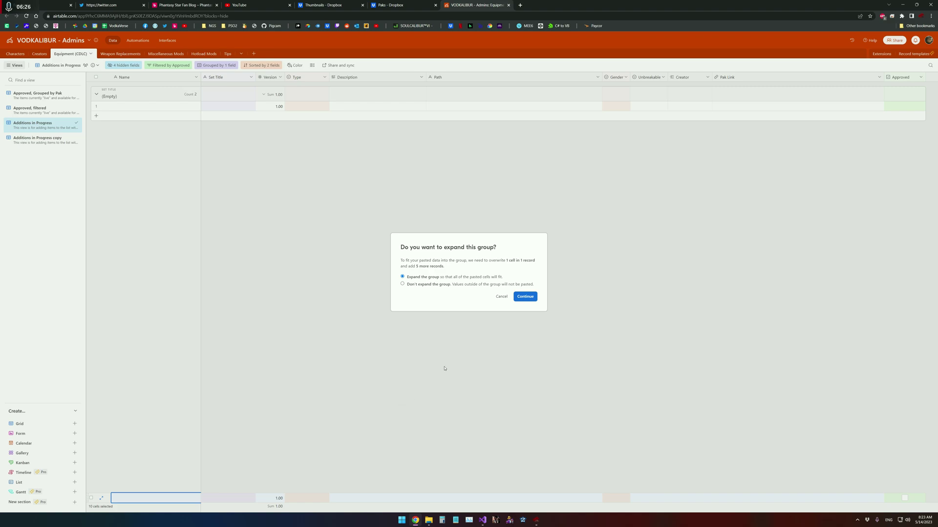
left_click(525, 297)
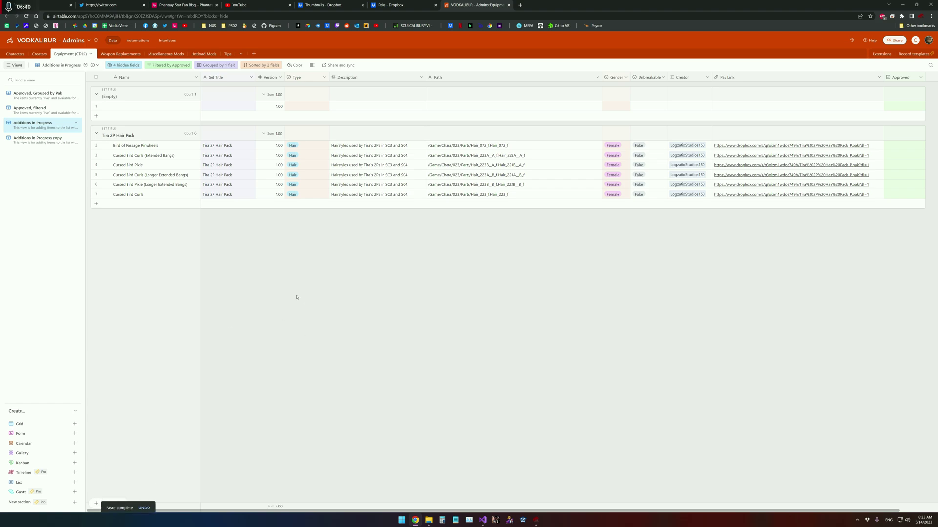
Step: Mark all six Tira 2P Hair Pack records as Approved in the Additions in Progress view
mouse_move(543, 523)
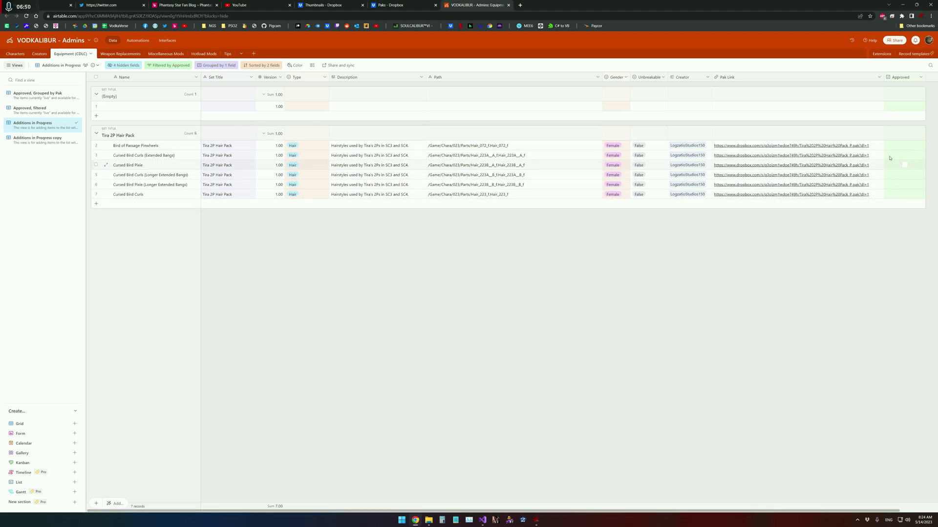
left_click(905, 146)
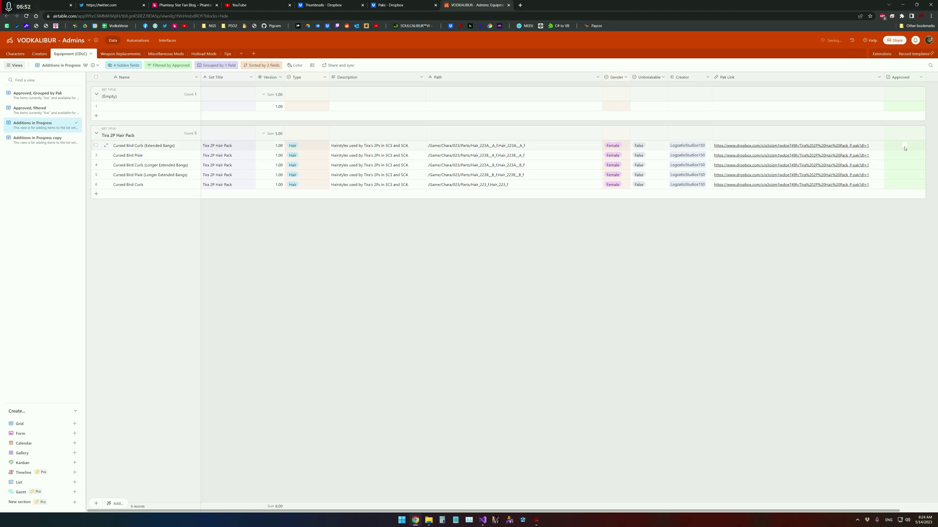
left_click(905, 146)
left_click(905, 146)
left_click(904, 147)
left_click(905, 146)
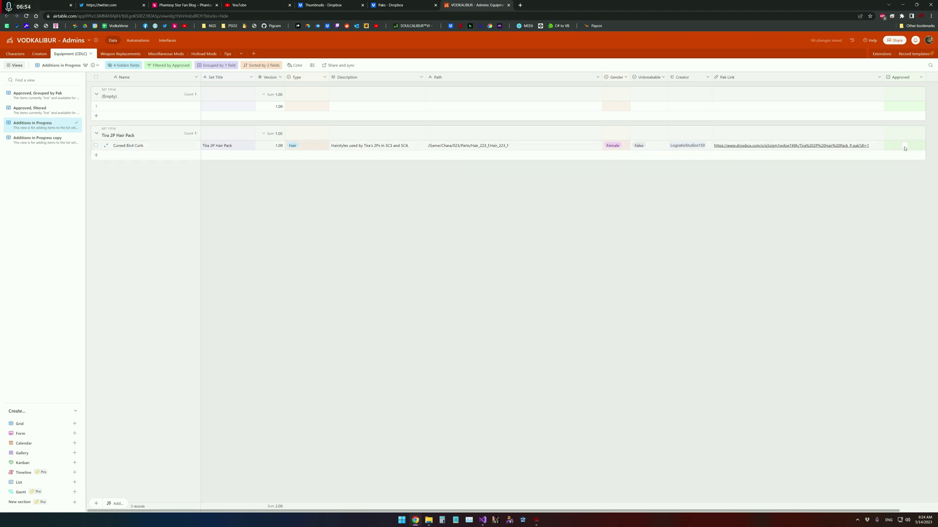
left_click(905, 146)
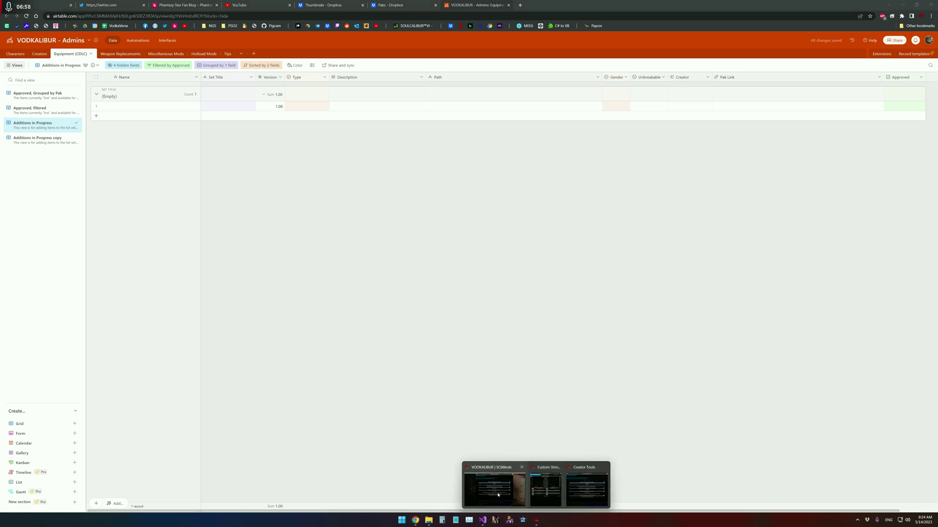
Step: Restart VODKALIBUR from its Visual Studio project and dismiss the new equipment notice
left_click(498, 494)
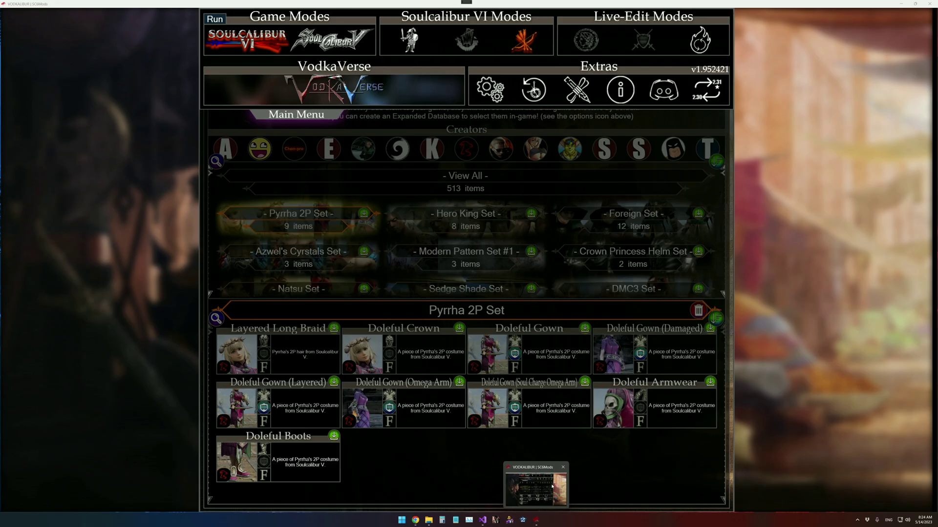
left_click(563, 467)
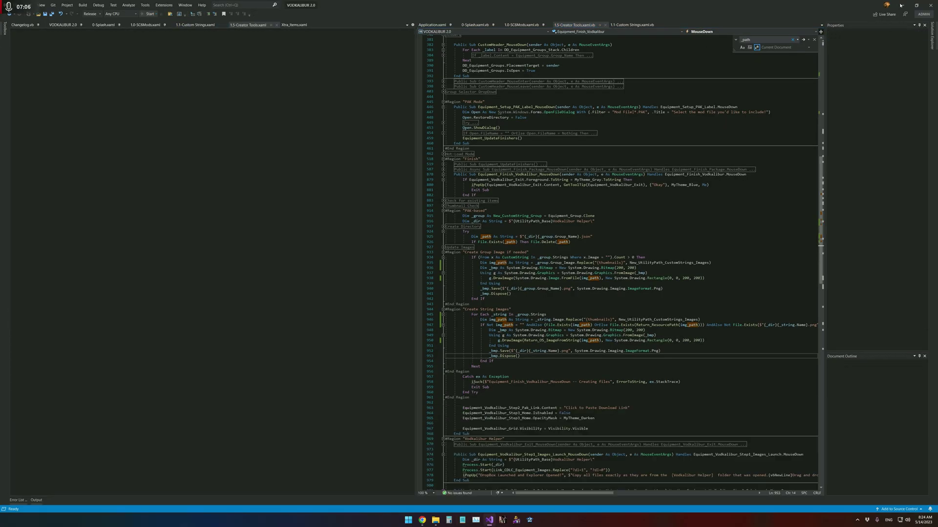
key("F5")
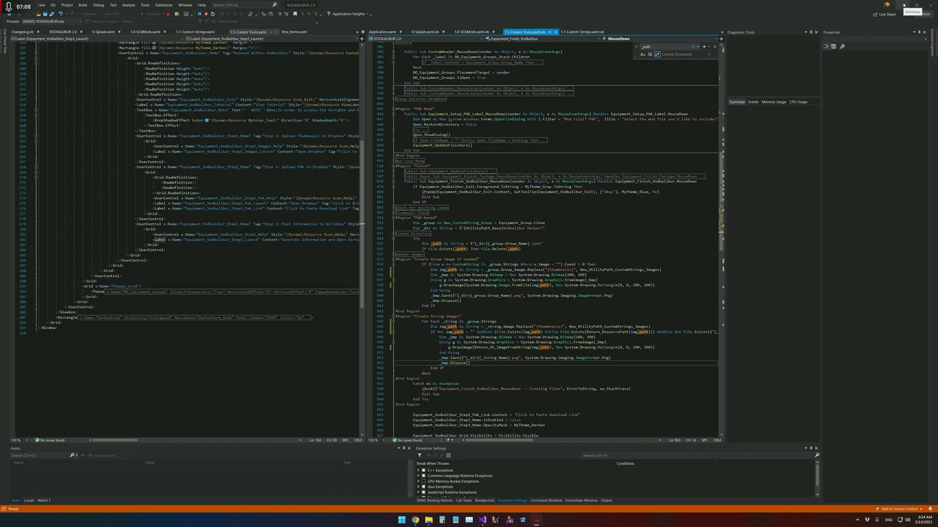
left_click(903, 4)
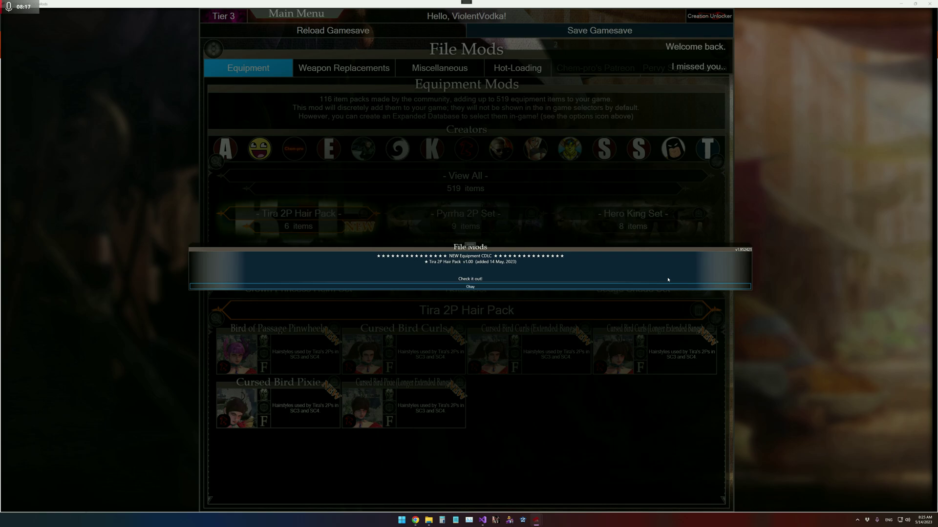
left_click(459, 287)
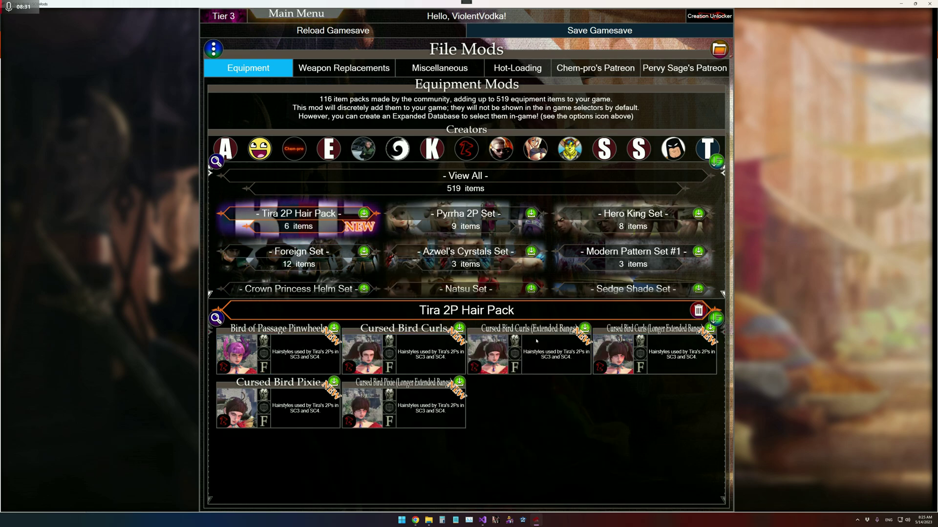
Step: Move Tira 2P Hair Pack.VKPAK from the Release folder into its Auto Install subfolder
mouse_move(537, 341)
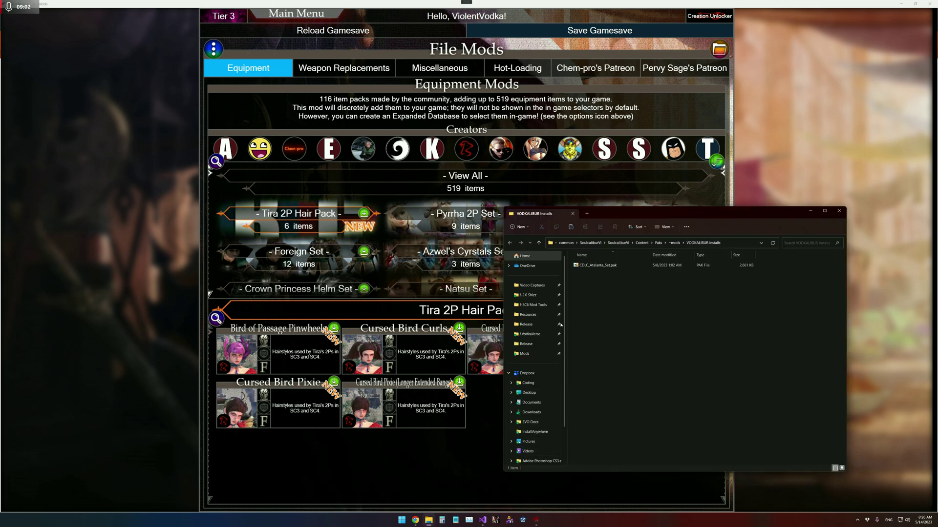
left_click(527, 324)
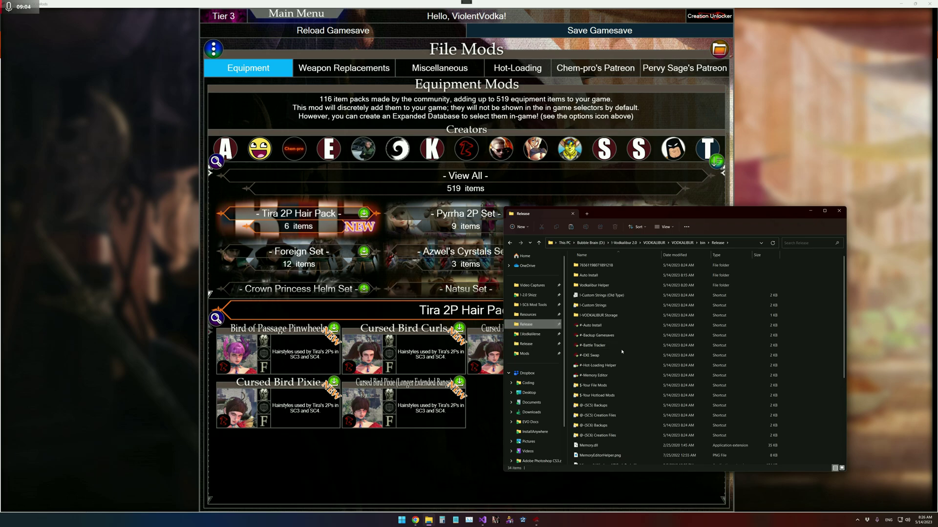
scroll(634, 325, "down", 3)
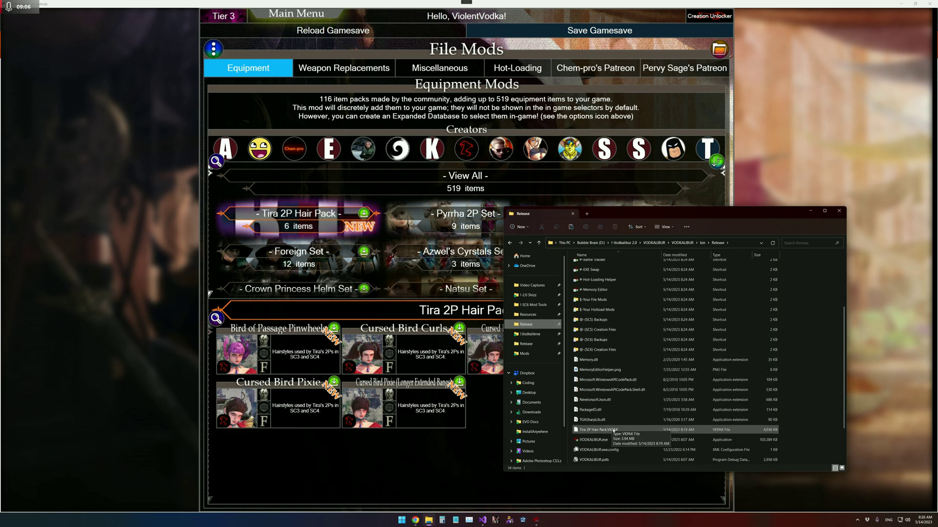
left_click(647, 401)
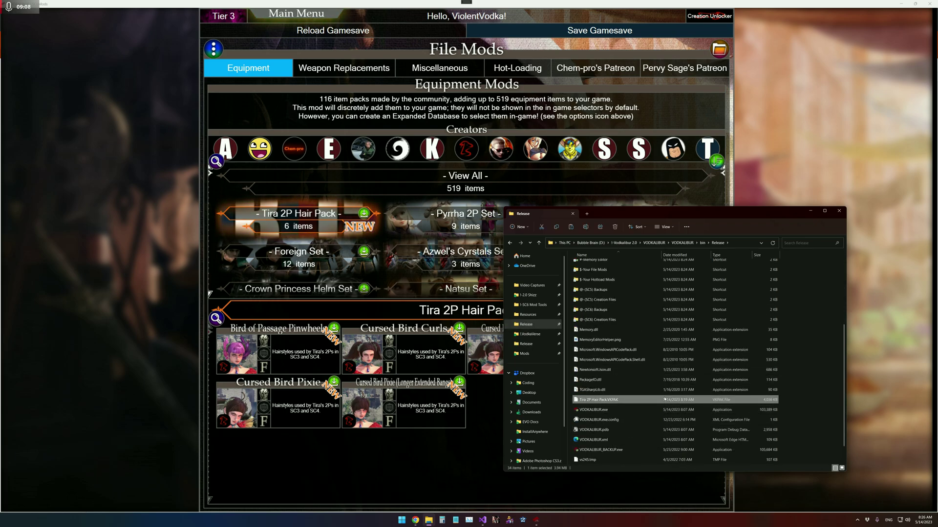
left_click_drag(662, 399, 625, 274)
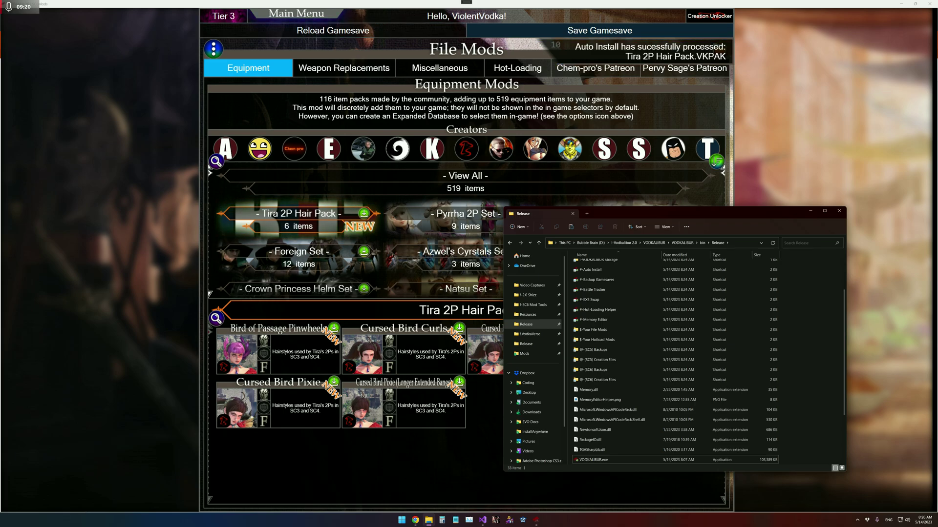
Step: Delete the Tira 2P Hair Pack group and its strings from My Custom Strings, and close Custom Strings
left_click(620, 80)
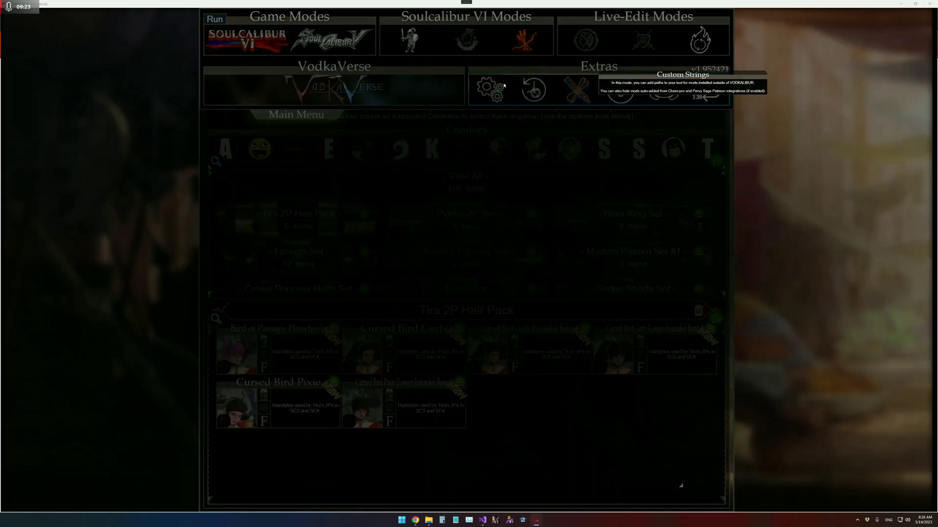
left_click(504, 85)
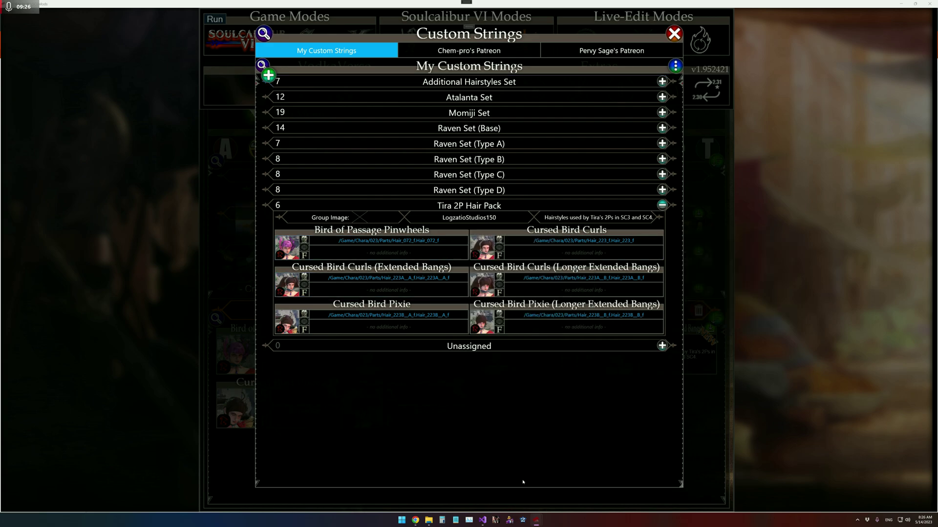
right_click(672, 206)
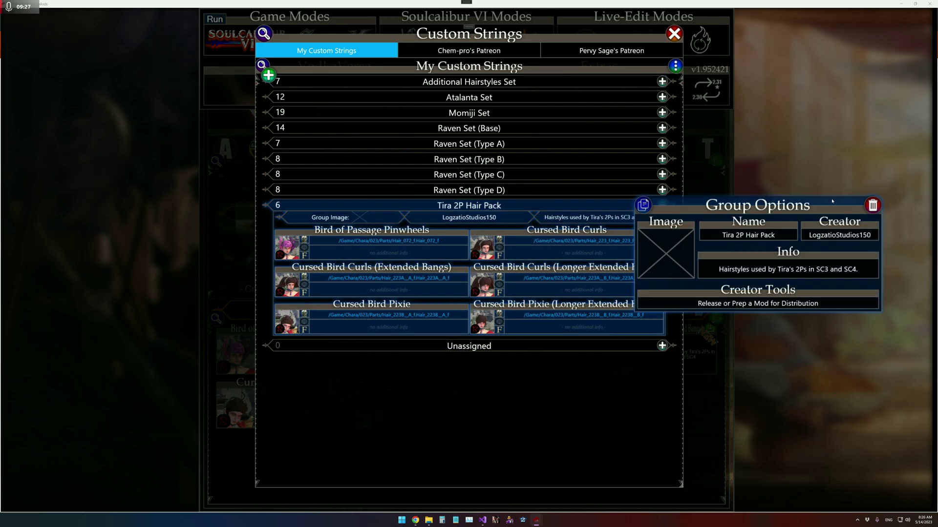
left_click(874, 206)
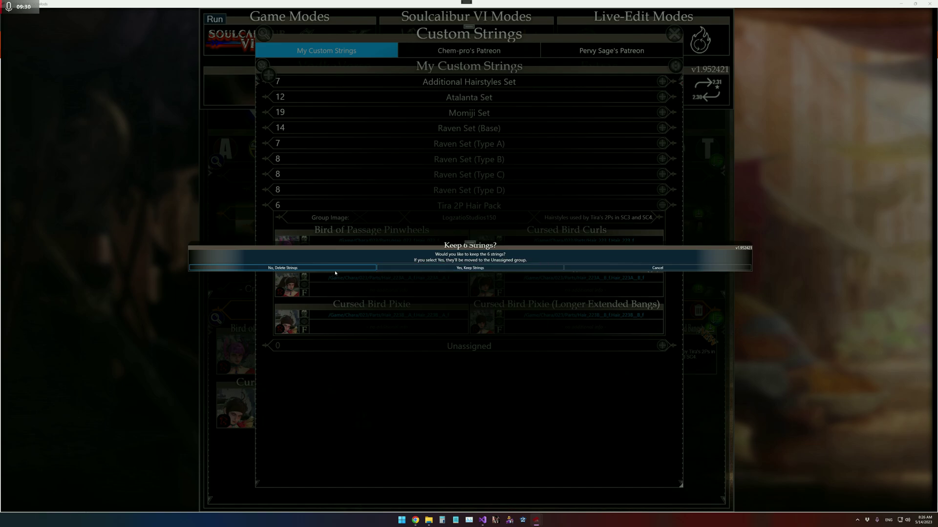
left_click(336, 269)
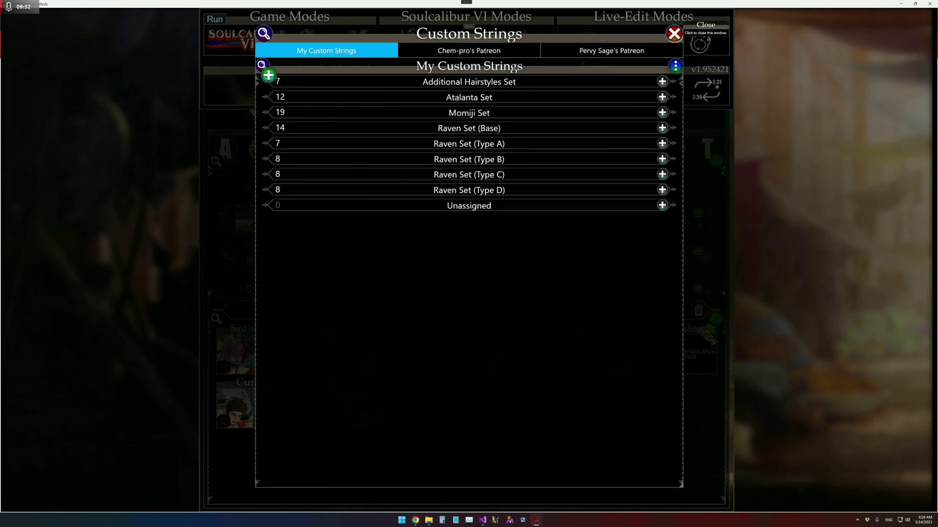
left_click(674, 34)
Step: Open the VODKALIBUR Installs folder through the Your File Mods shortcut in the Release folder
left_click(428, 520)
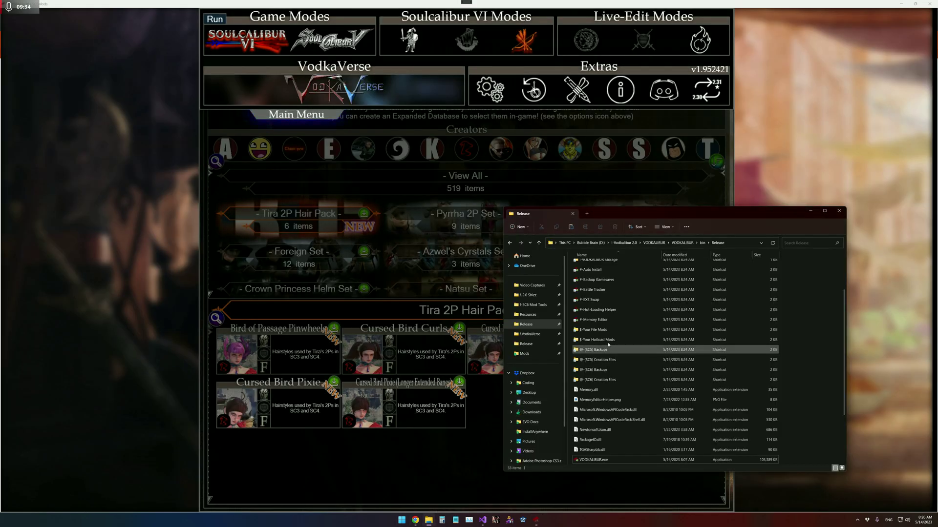
scroll(598, 352, "up", 2)
double_click(597, 385)
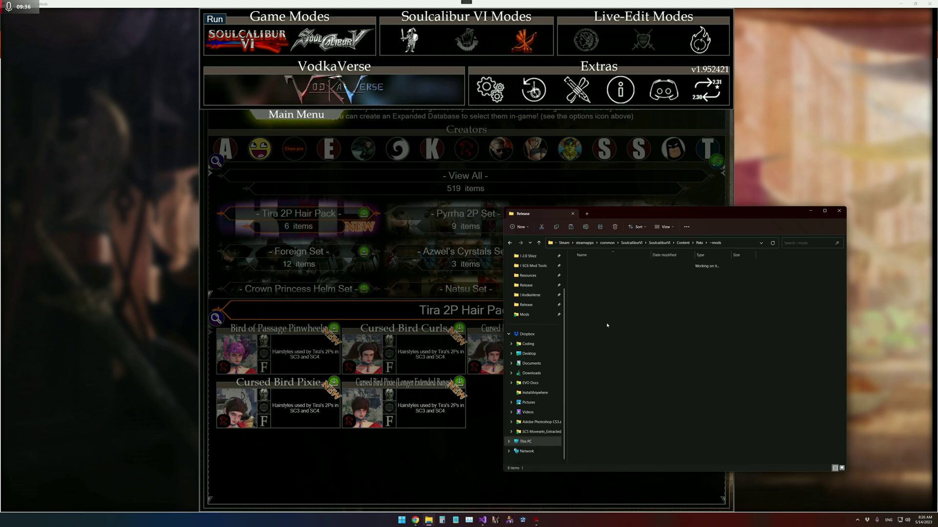
left_click(617, 296)
double_click(611, 295)
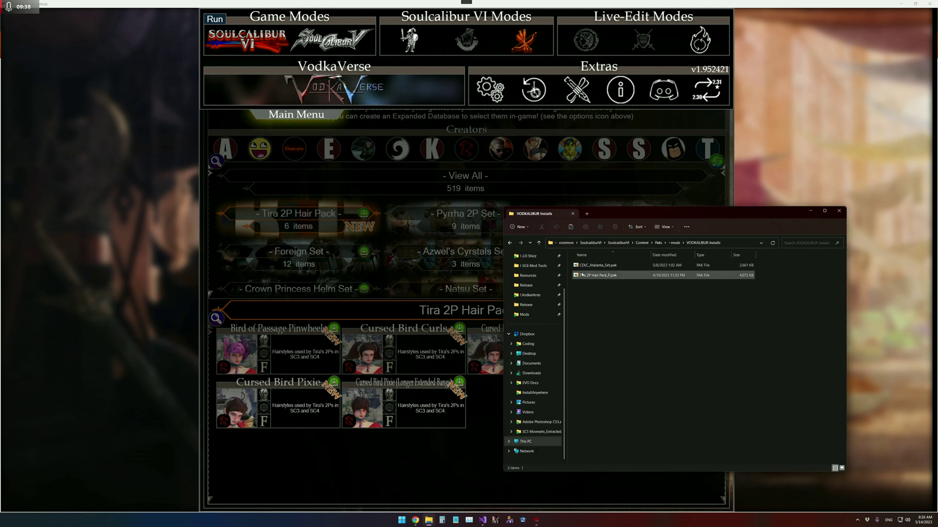